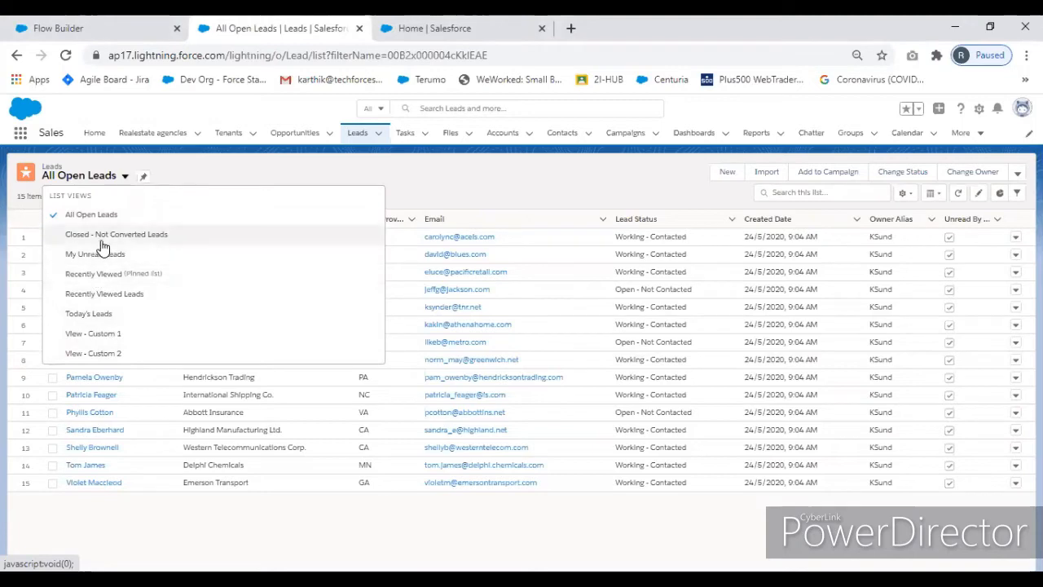
- Show the Closed - Not Converted Leads list view to review the leads with that status
{"action": "left_click", "coordinate": [106, 237]}
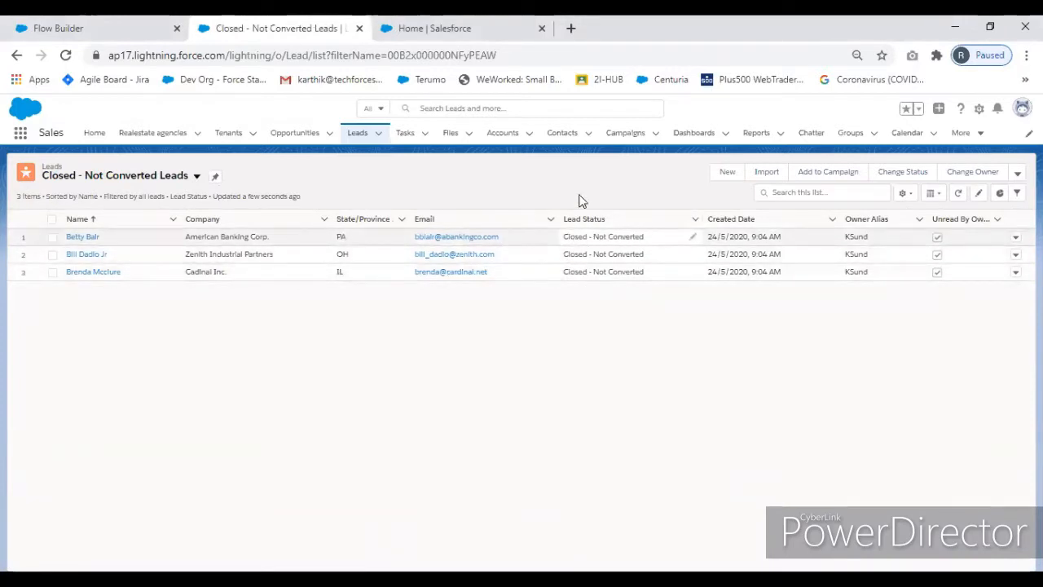
- Search Setup for "flow" and open the Flows page under Process Automation in a new browser tab
{"action": "left_click", "coordinate": [471, 28]}
{"action": "left_click", "coordinate": [46, 188]}
{"action": "type", "text": "flow"}
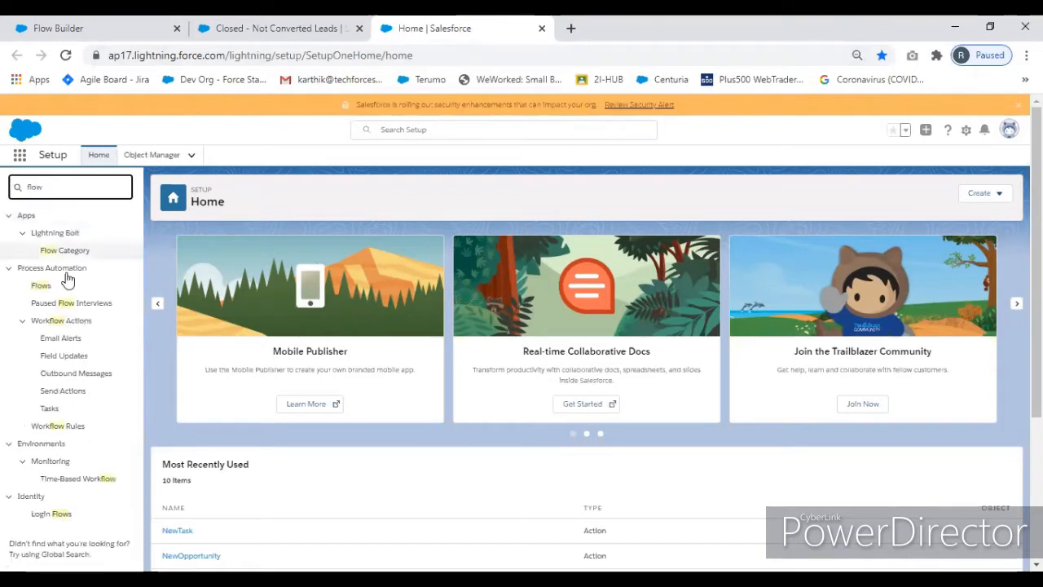
{"action": "right_click", "coordinate": [52, 292]}
{"action": "left_click", "coordinate": [73, 297]}
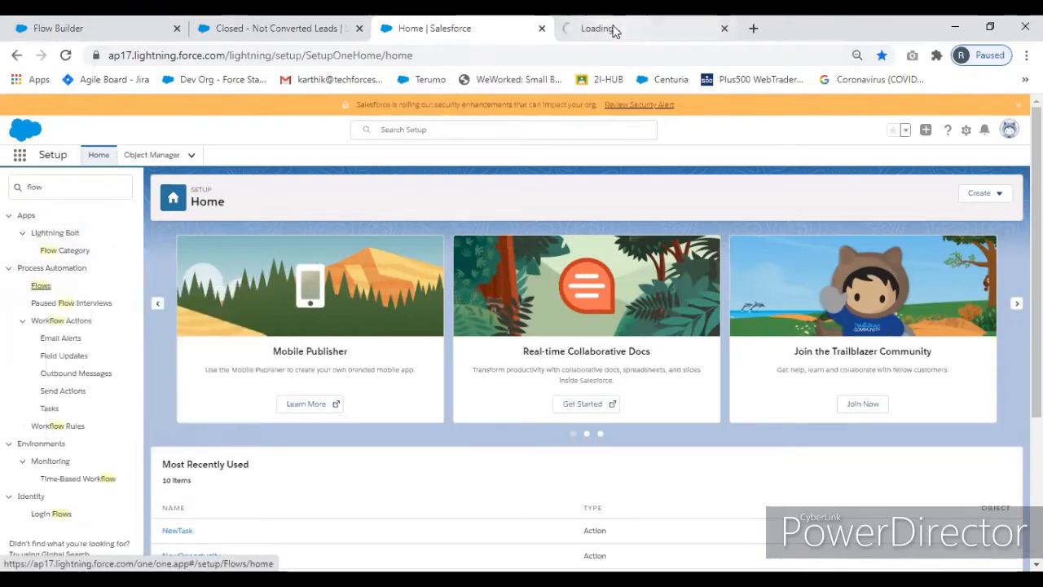
{"action": "left_click", "coordinate": [617, 31]}
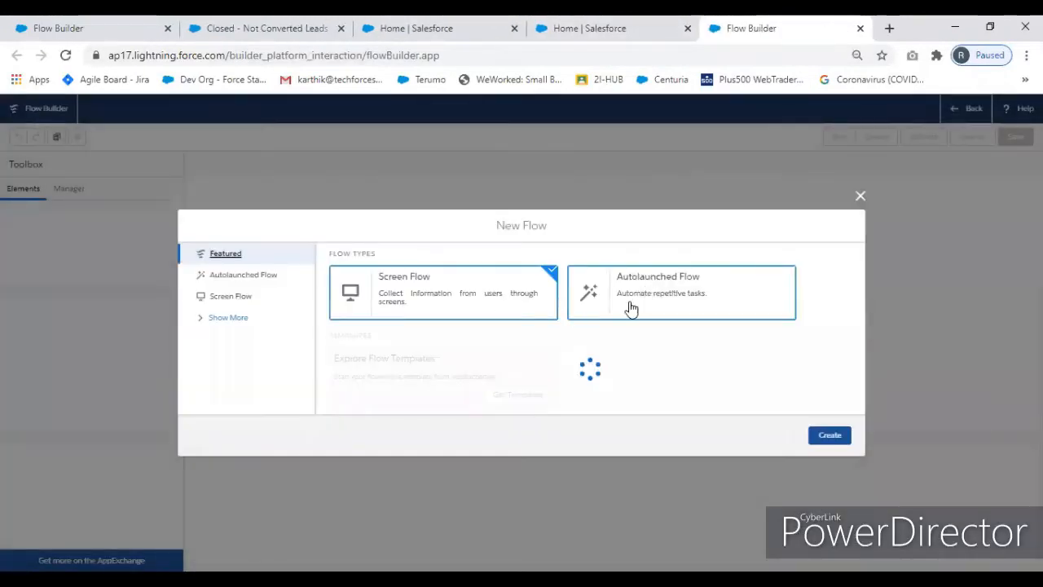
- Create an Autolaunched Flow and set its Start element to launch from scheduled jobs for a batch of records
{"action": "left_click", "coordinate": [659, 225]}
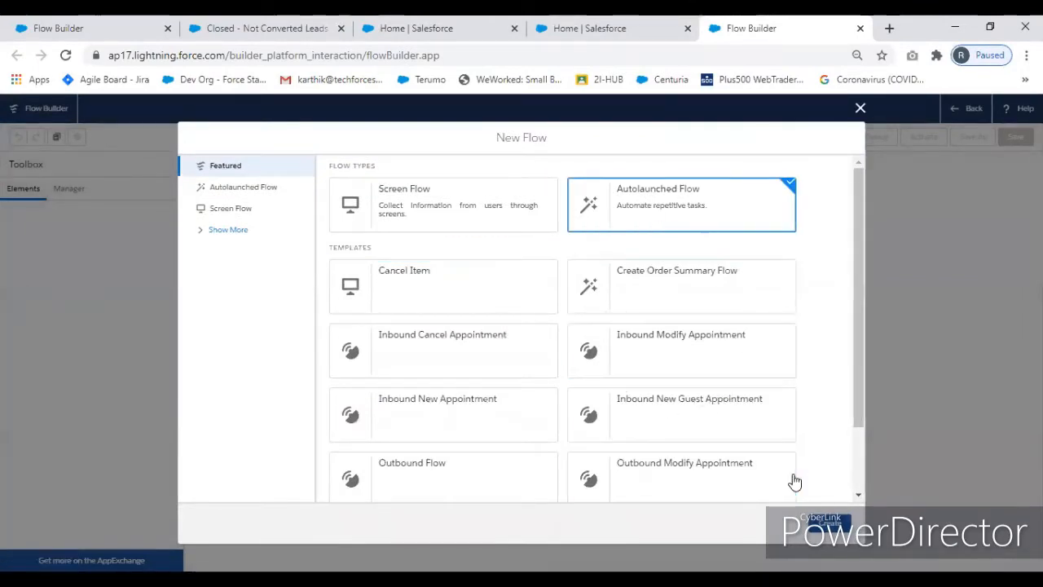
{"action": "left_click", "coordinate": [829, 523]}
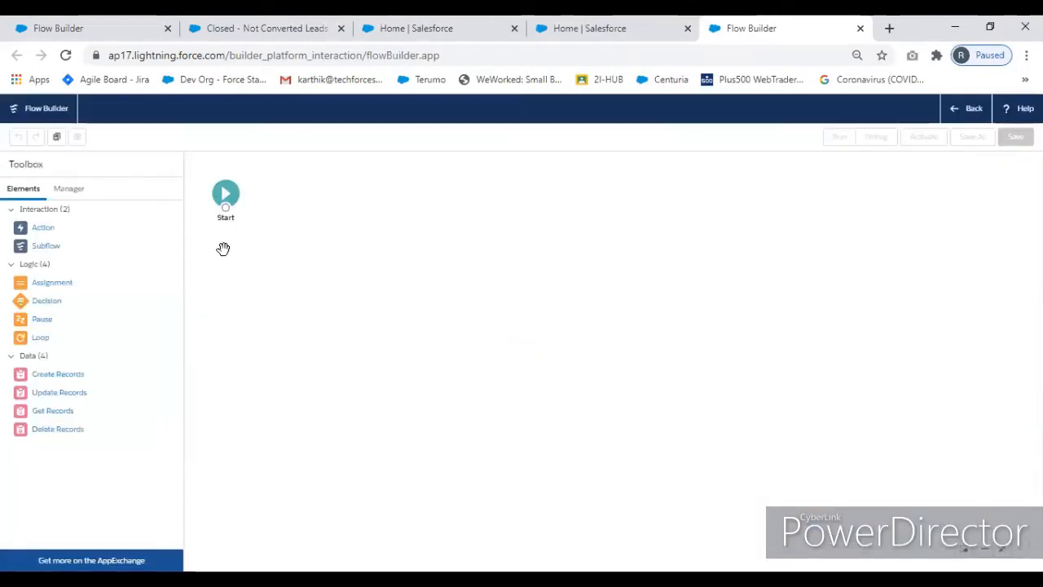
{"action": "left_click", "coordinate": [229, 197]}
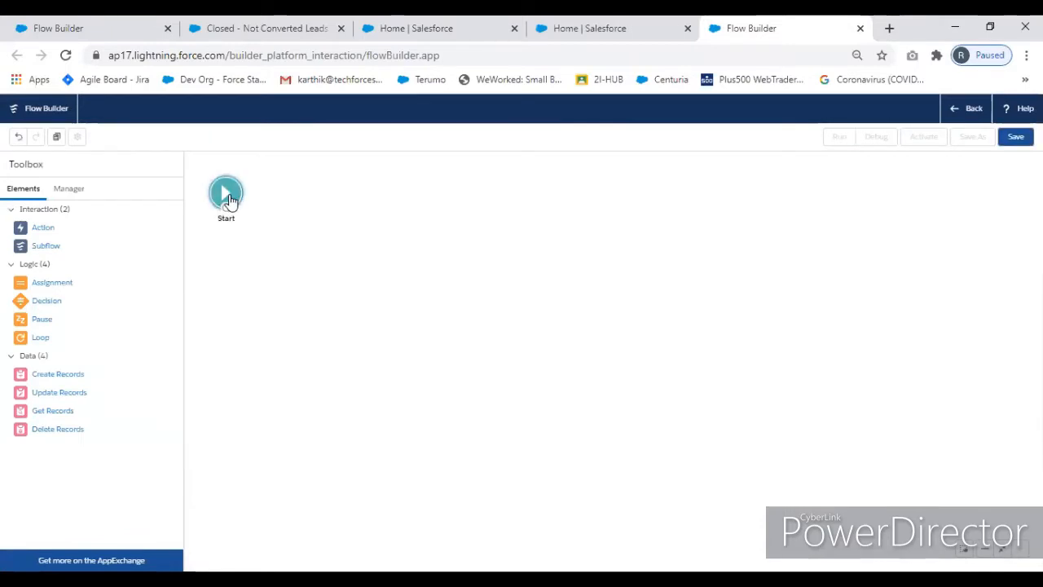
{"action": "double_click", "coordinate": [229, 197]}
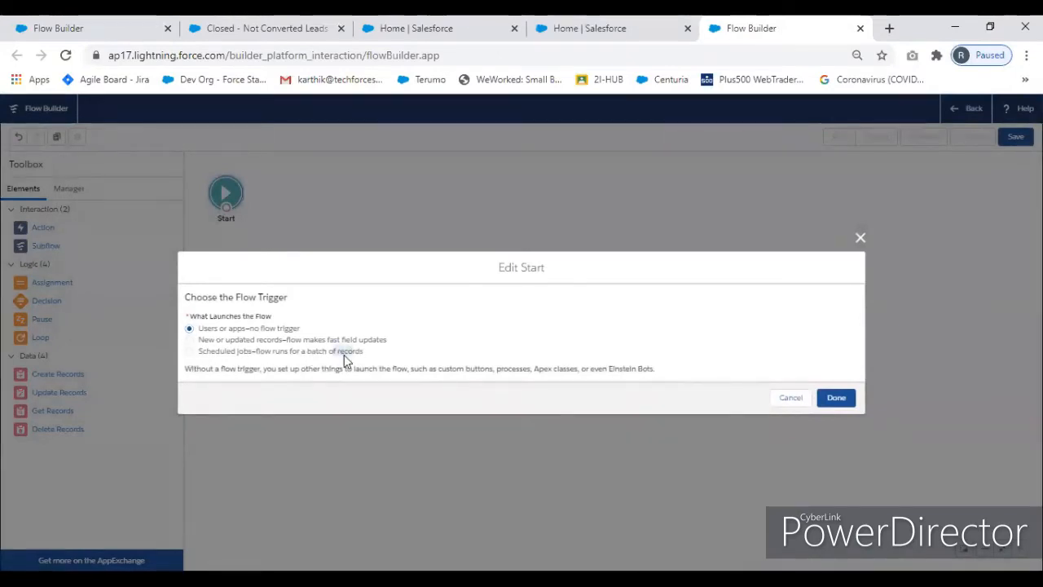
{"action": "left_click", "coordinate": [208, 355]}
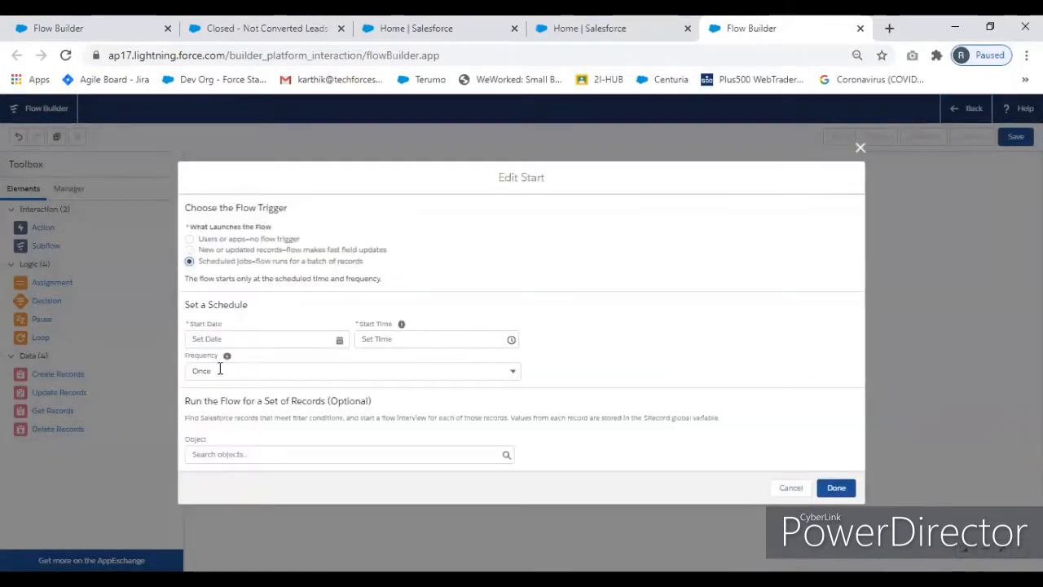
- Schedule the flow to start on 26 Jun 2020 at 1:30 AM with a Daily frequency
{"action": "left_click", "coordinate": [266, 342]}
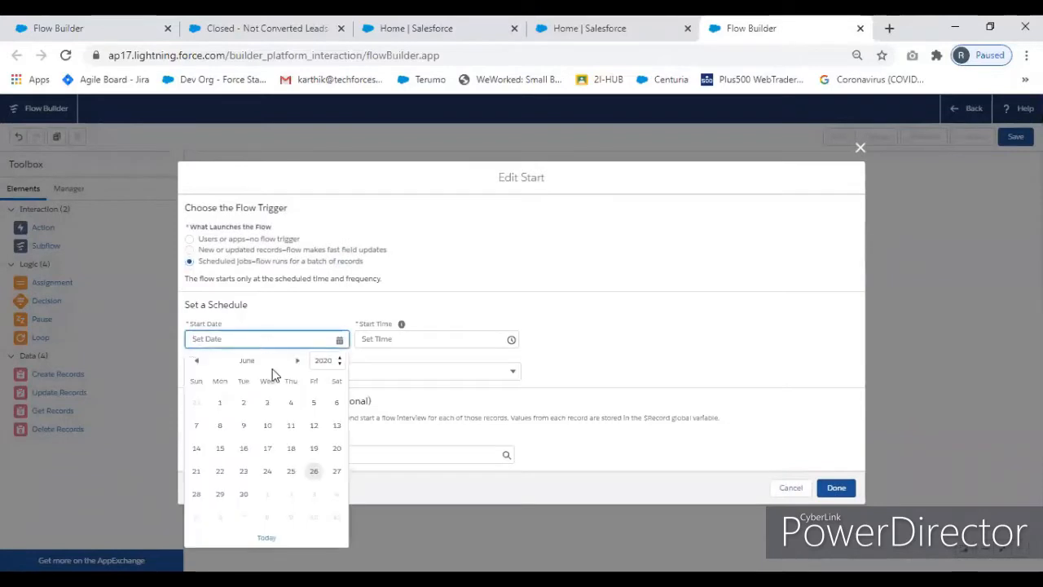
{"action": "left_click", "coordinate": [315, 473]}
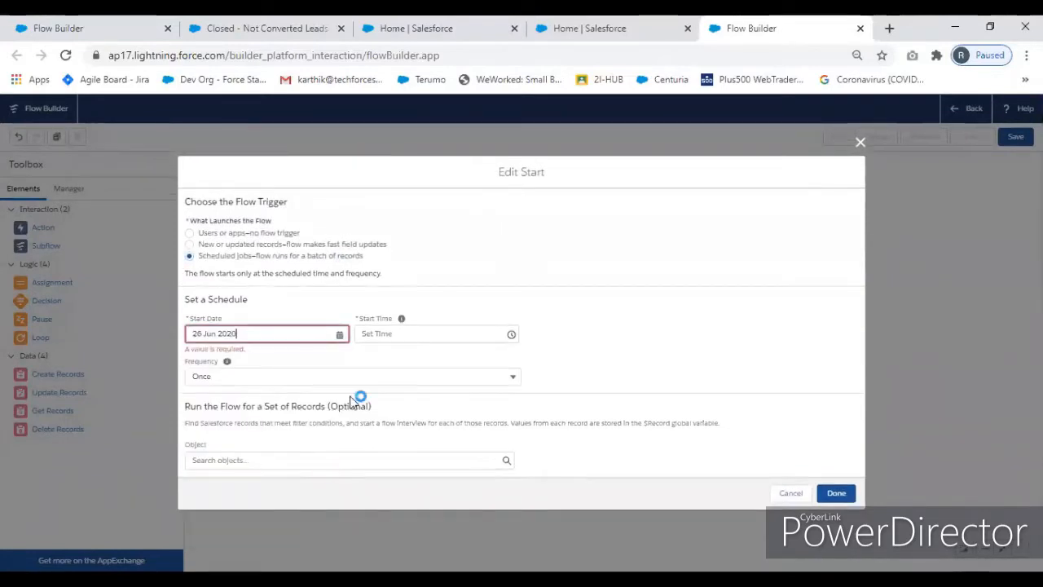
{"action": "left_click", "coordinate": [375, 337]}
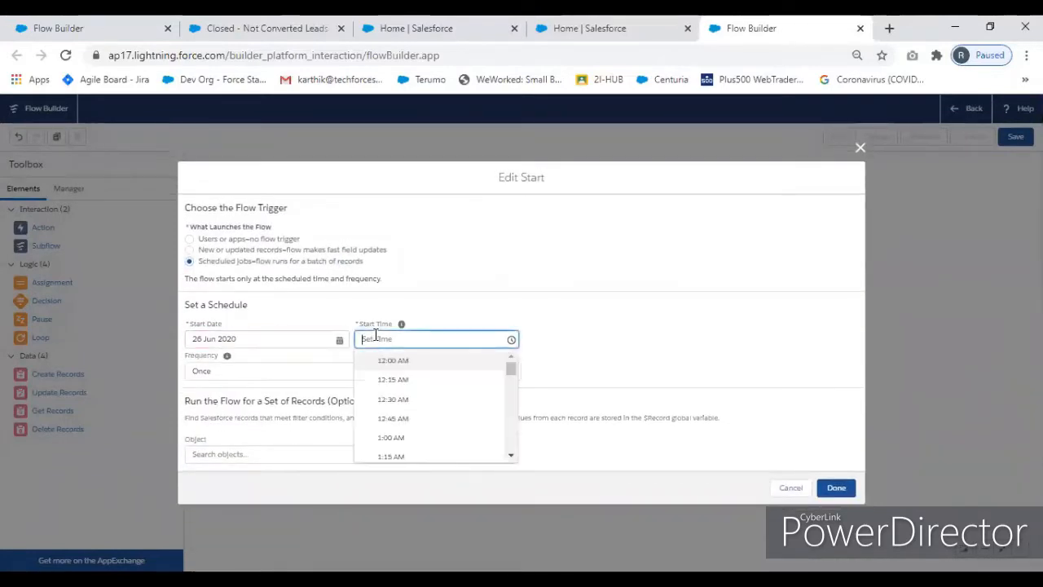
{"action": "scroll", "coordinate": [375, 395], "scroll_direction": "down", "scroll_amount": 2}
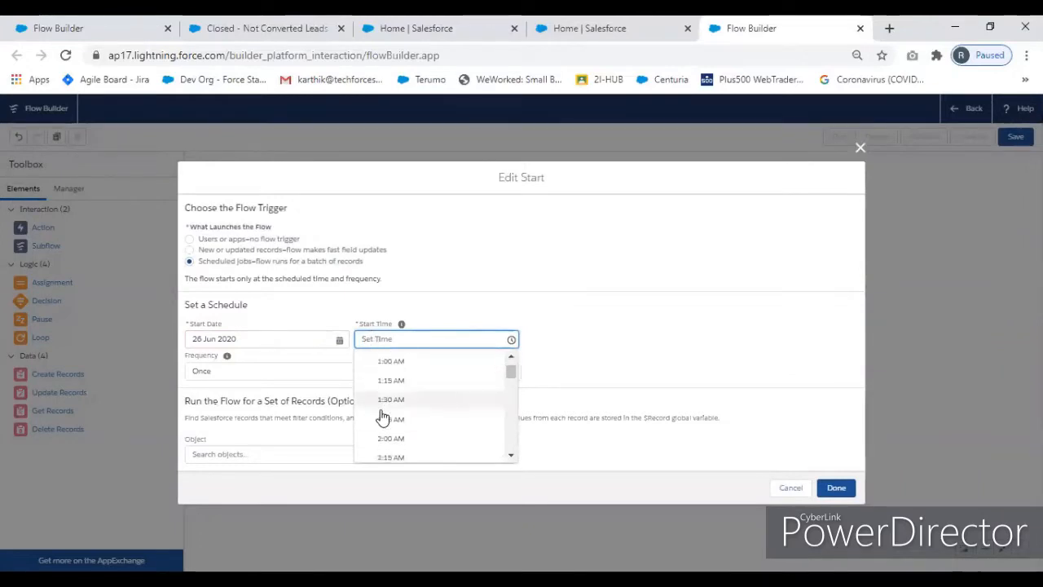
{"action": "left_click", "coordinate": [397, 403]}
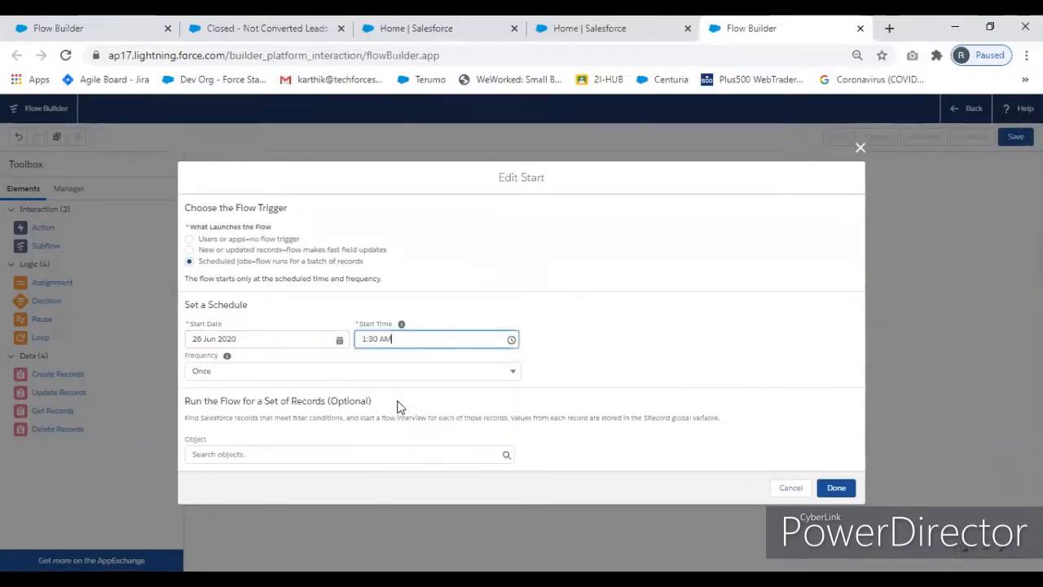
{"action": "left_click", "coordinate": [239, 373]}
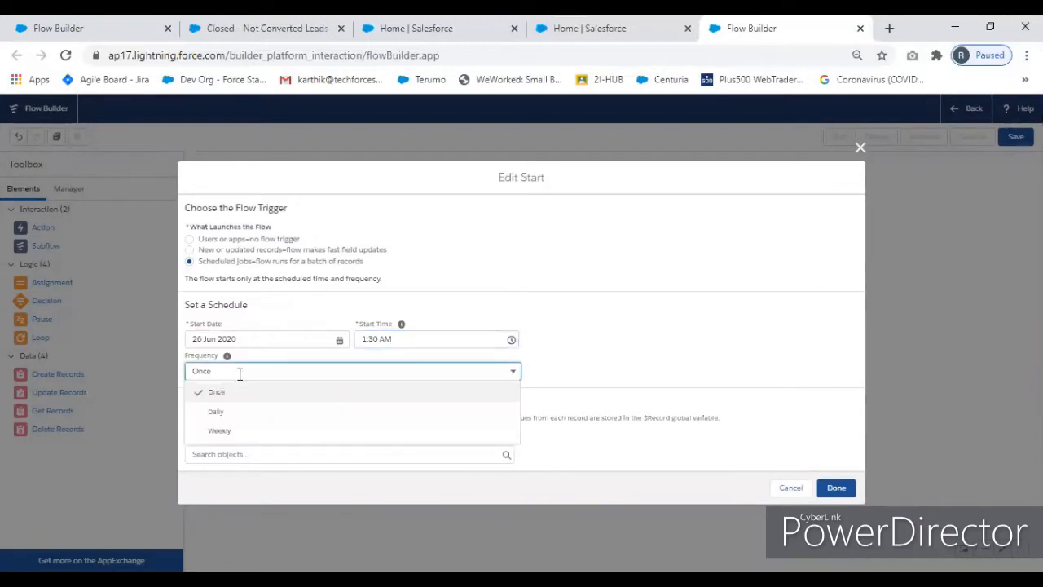
{"action": "left_click", "coordinate": [230, 414]}
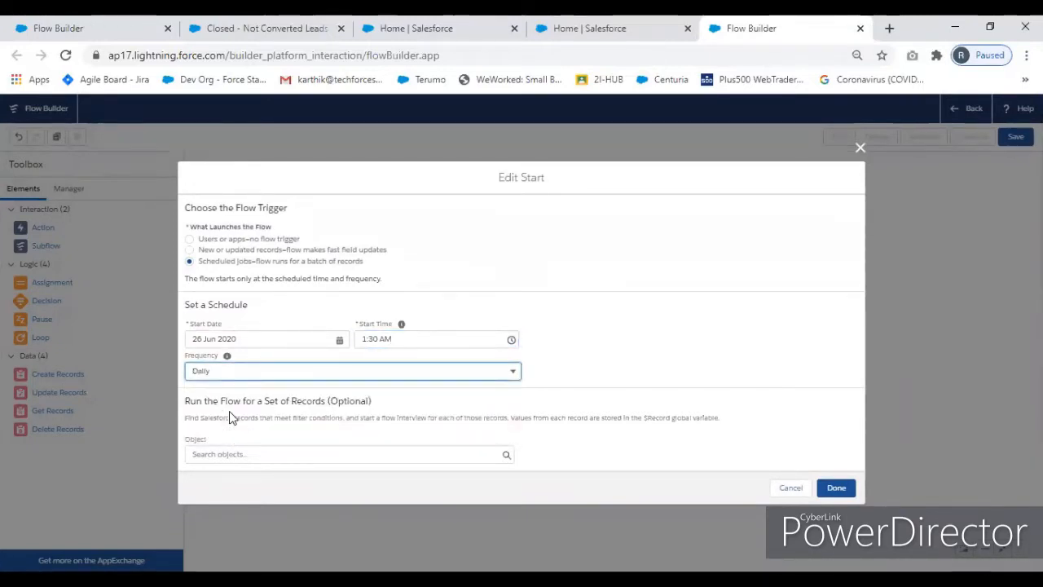
- Run the scheduled flow on the Lead object, getting all lead records without conditions, and finish the Start settings
{"action": "left_click", "coordinate": [308, 452]}
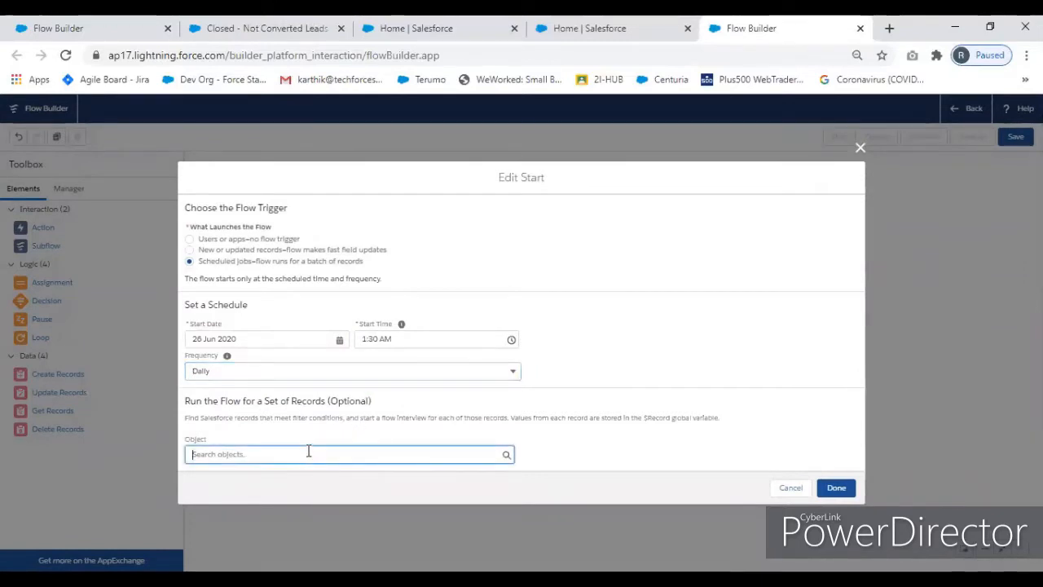
{"action": "type", "text": "lead"}
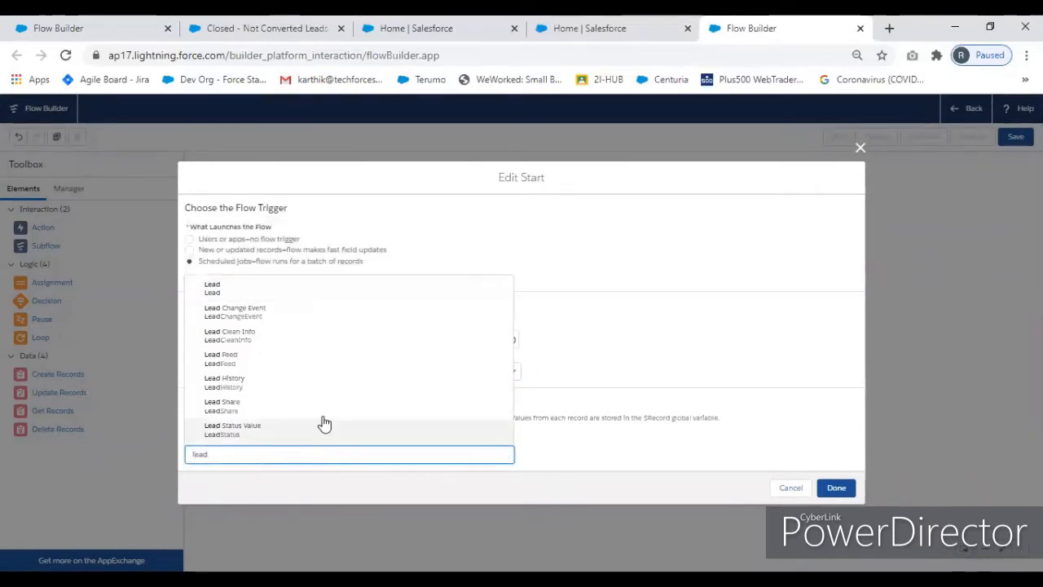
{"action": "left_click", "coordinate": [263, 287]}
{"action": "left_click", "coordinate": [269, 475]}
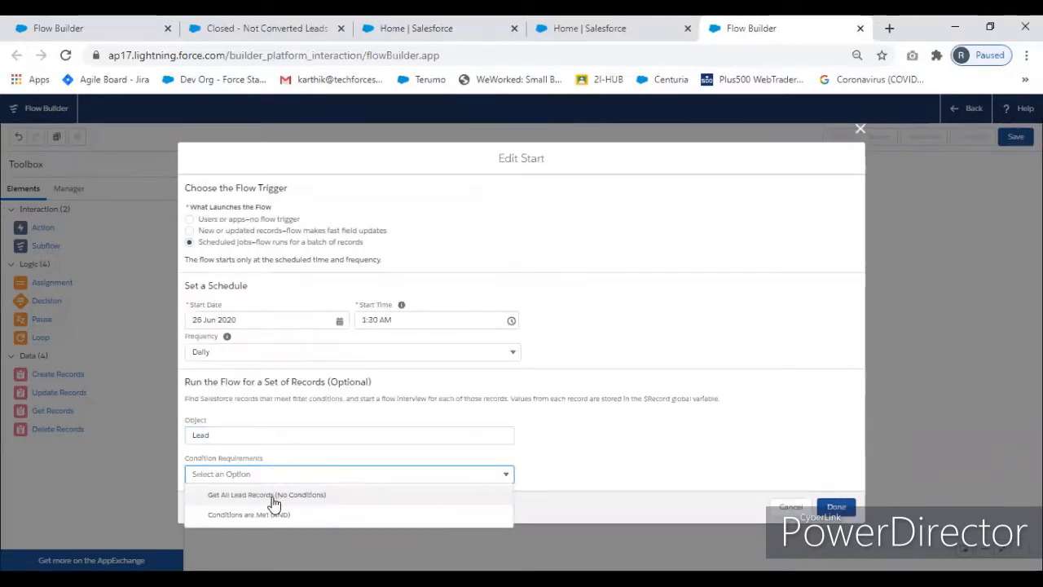
{"action": "left_click", "coordinate": [273, 495]}
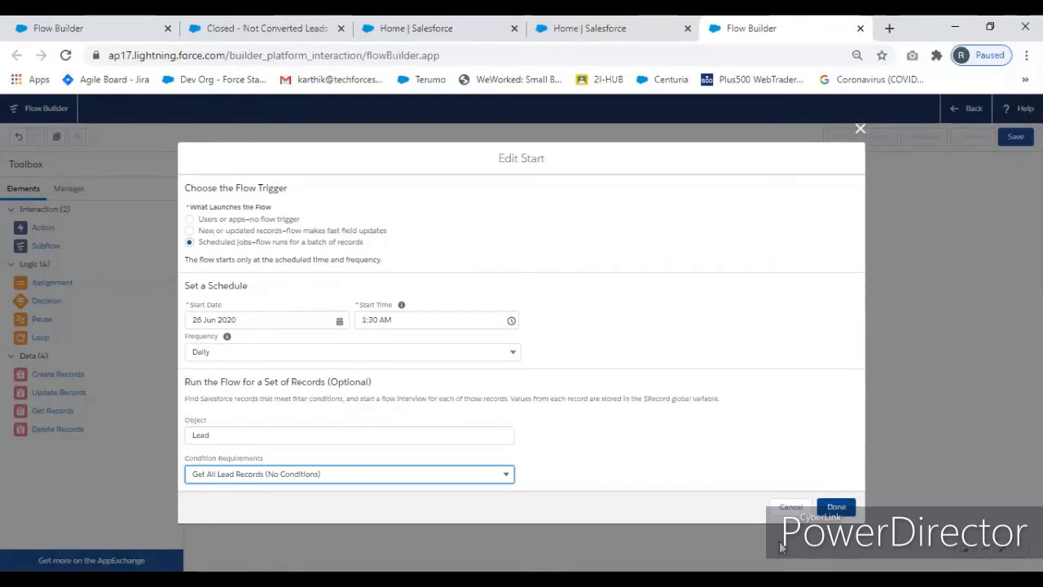
{"action": "left_click", "coordinate": [837, 506]}
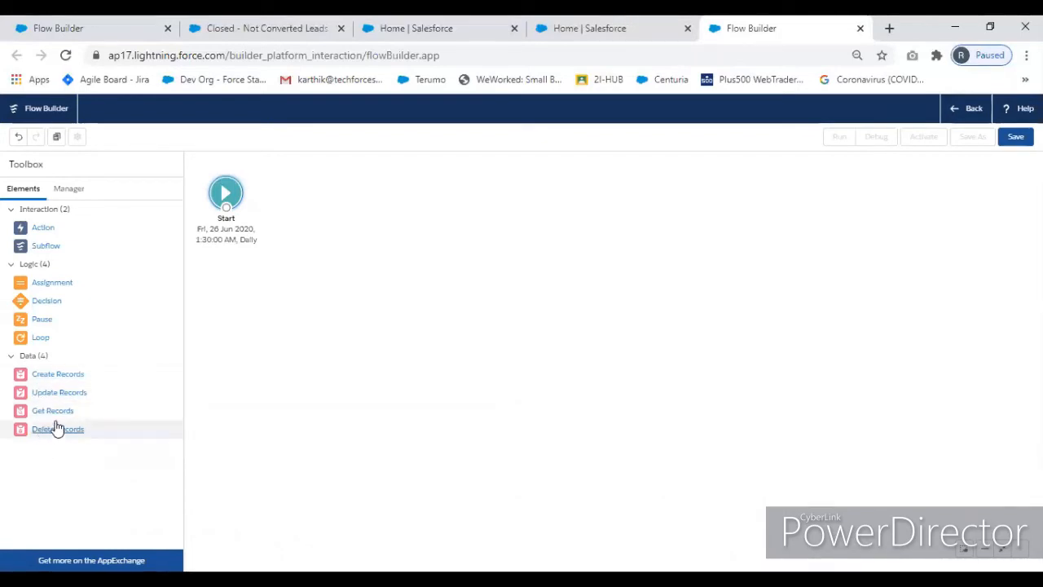
- Add a Delete Records element beside Start, labelled Delete the "Closed - Not Converted" Leads - Daily Process
{"action": "left_click_drag", "start_coordinate": [57, 429], "coordinate": [414, 228]}
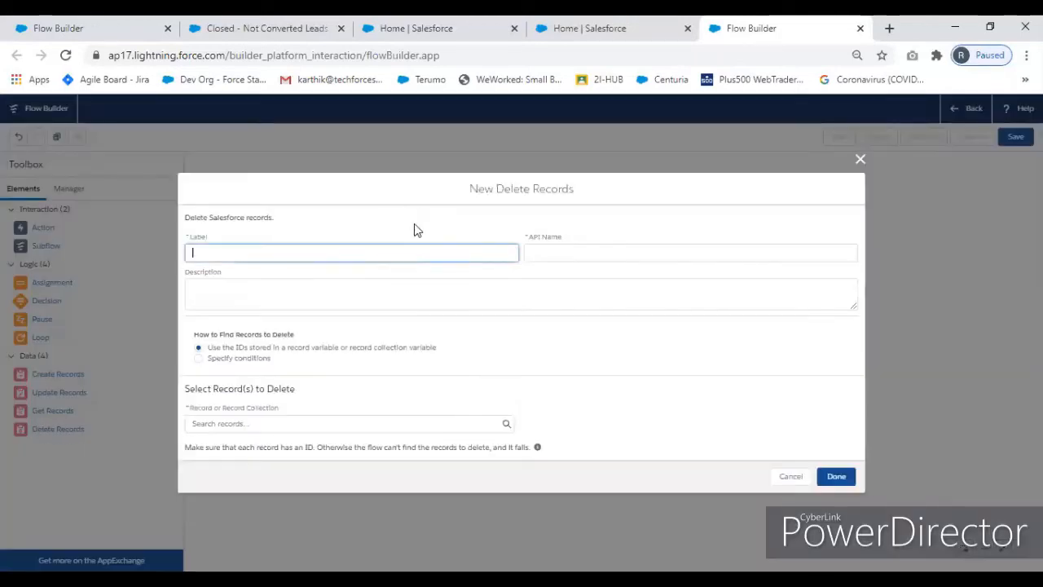
{"action": "left_click", "coordinate": [311, 275]}
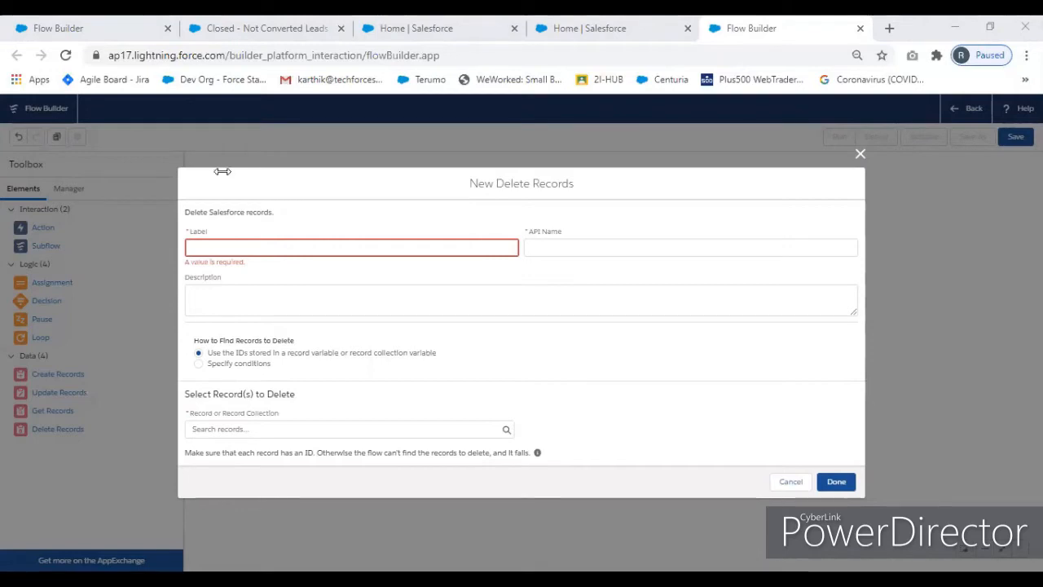
{"action": "left_click", "coordinate": [286, 234]}
{"action": "type", "text": "Delete the \"Closed - Not Converted\" Leads - Daily Process"}
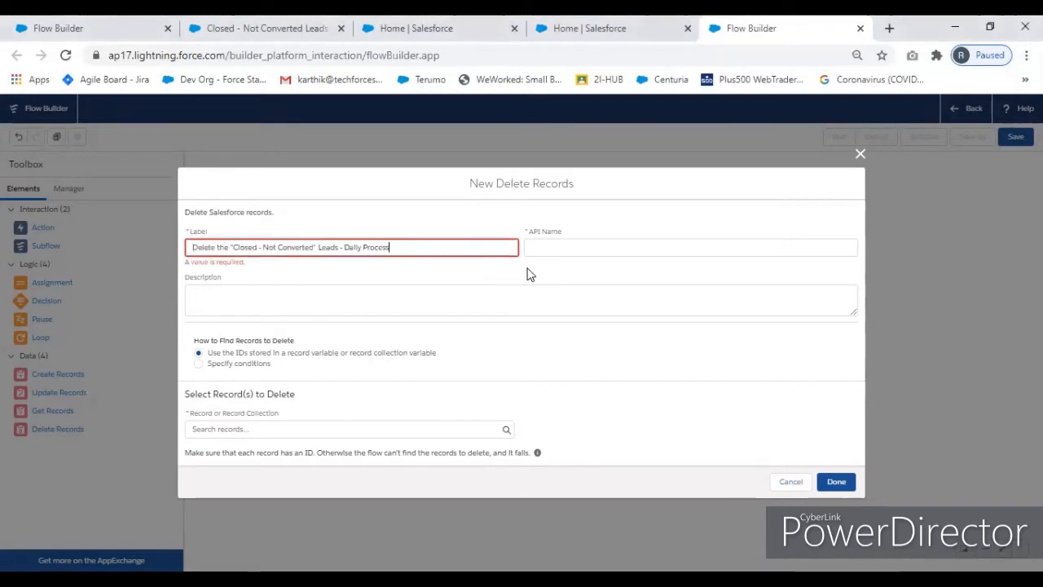
{"action": "left_click", "coordinate": [514, 272]}
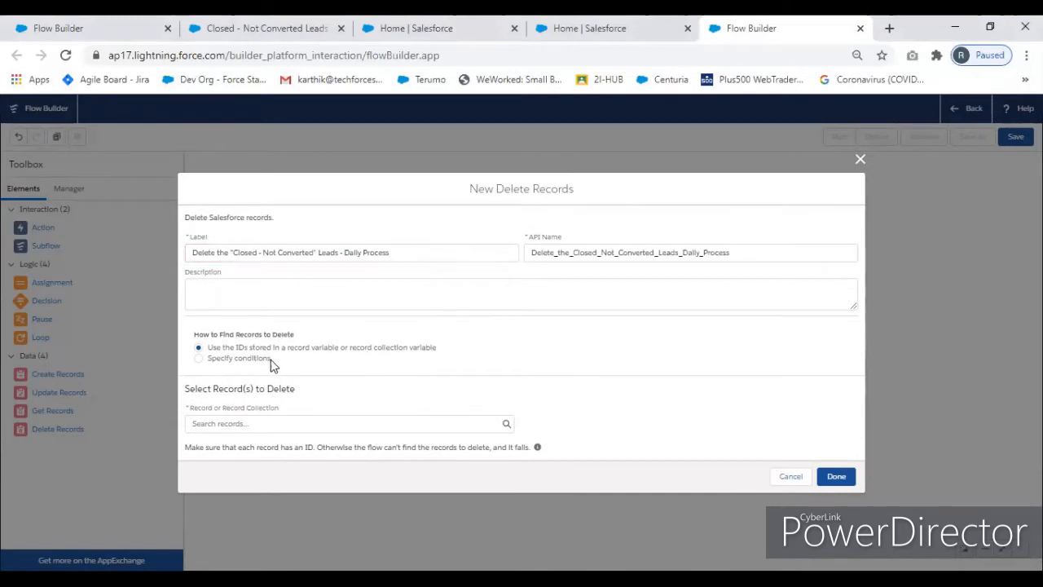
- Make the Delete Records element find records by specified conditions on the Lead object
{"action": "left_click", "coordinate": [198, 358]}
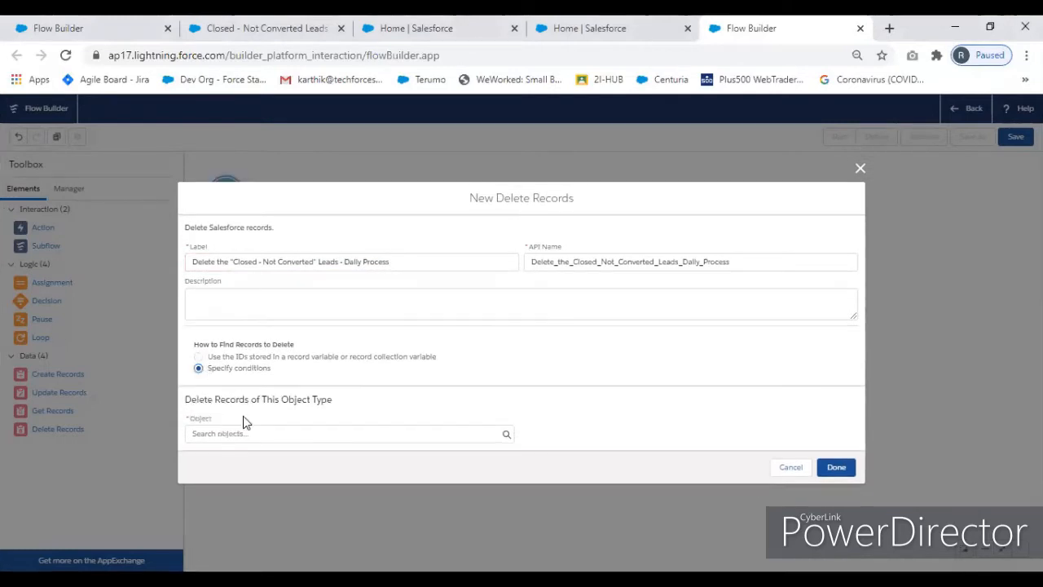
{"action": "left_click", "coordinate": [242, 433]}
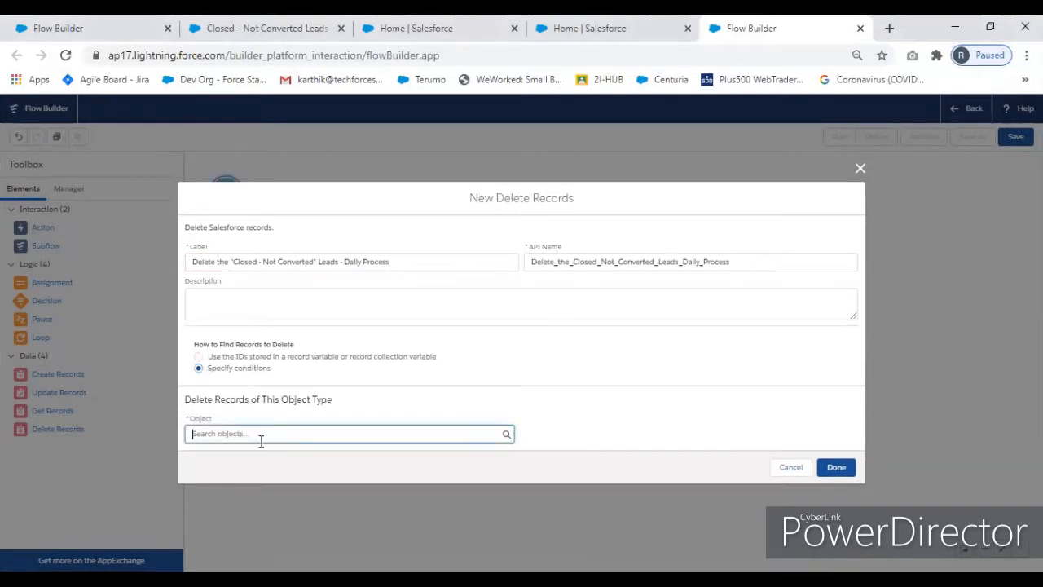
{"action": "type", "text": "lead"}
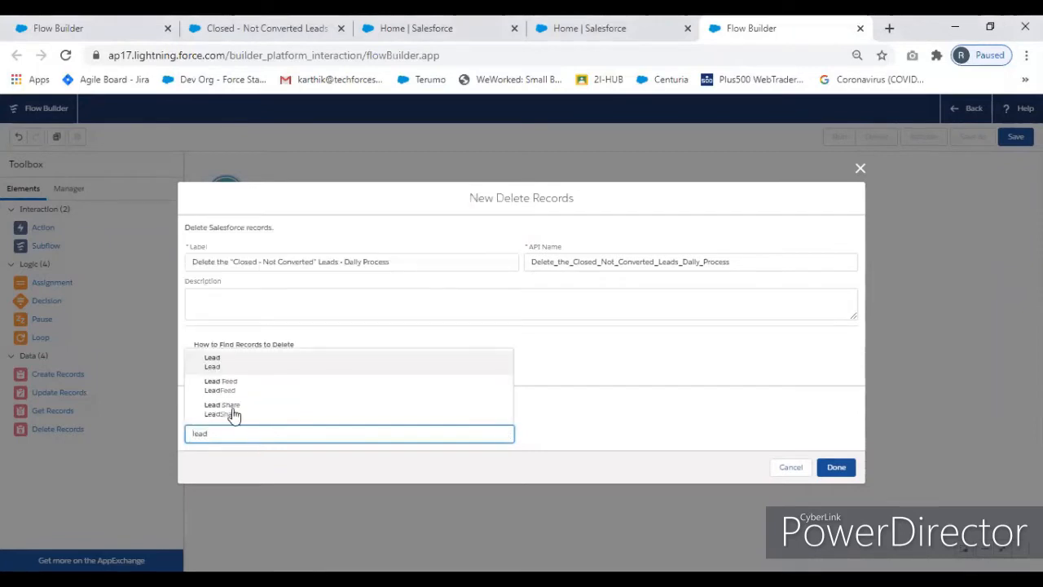
{"action": "left_click", "coordinate": [247, 364]}
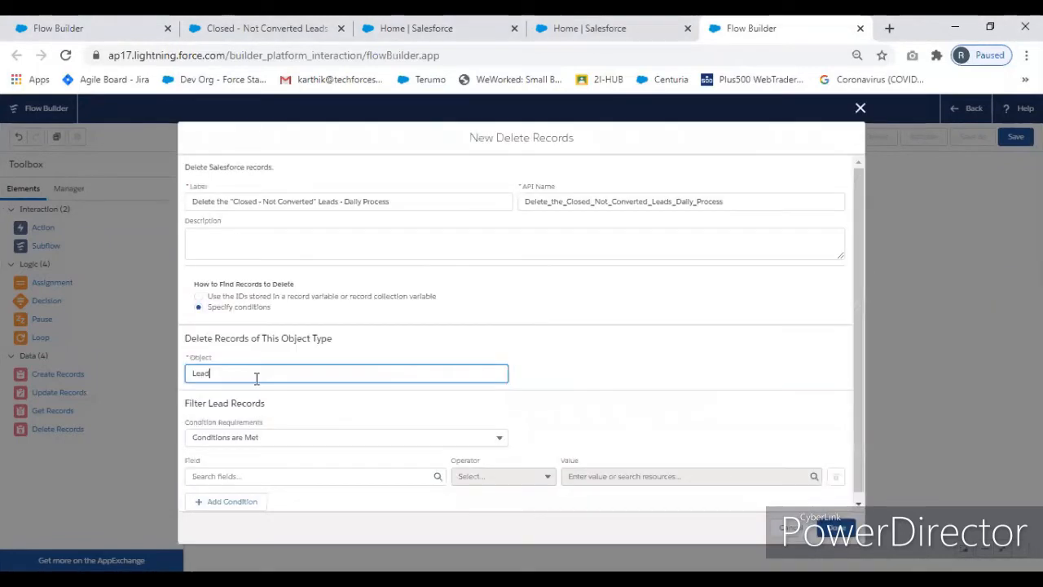
- Filter the leads for deletion by Status Equals Closed - Not Converted and finish the Delete Records element
{"action": "left_click", "coordinate": [261, 478]}
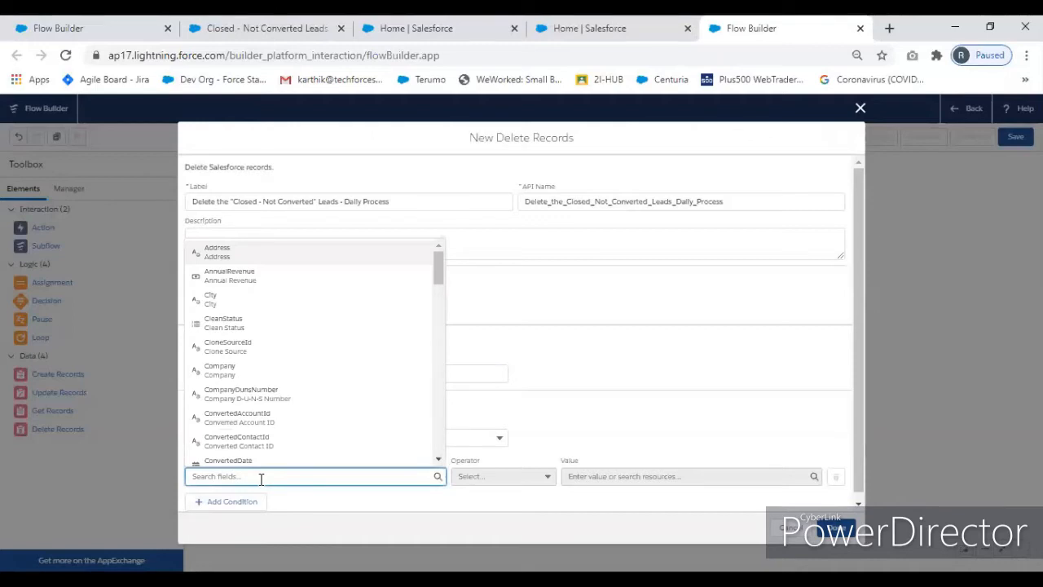
{"action": "type", "text": "stat"}
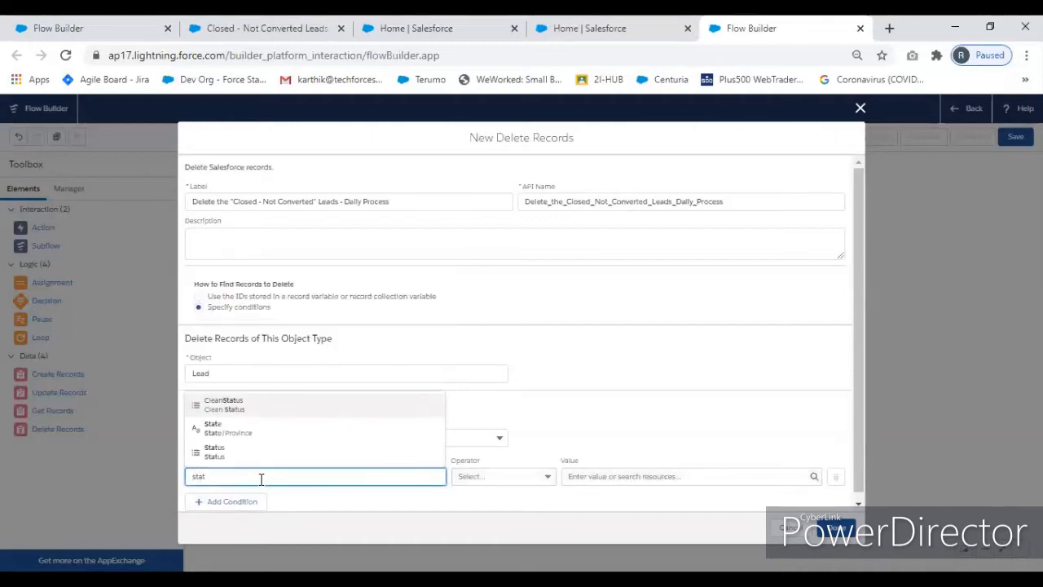
{"action": "left_click", "coordinate": [249, 459]}
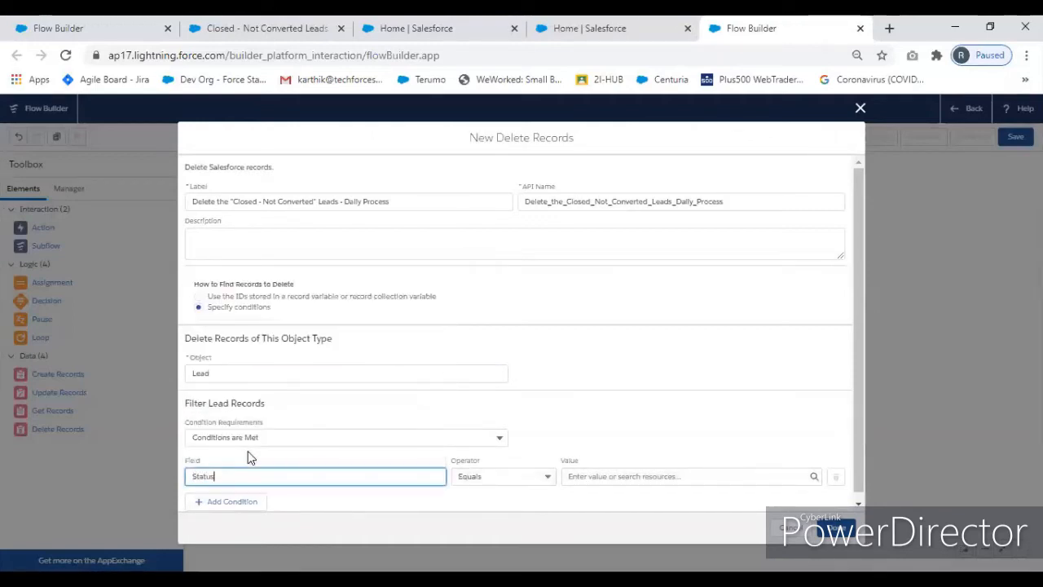
{"action": "left_click", "coordinate": [603, 477]}
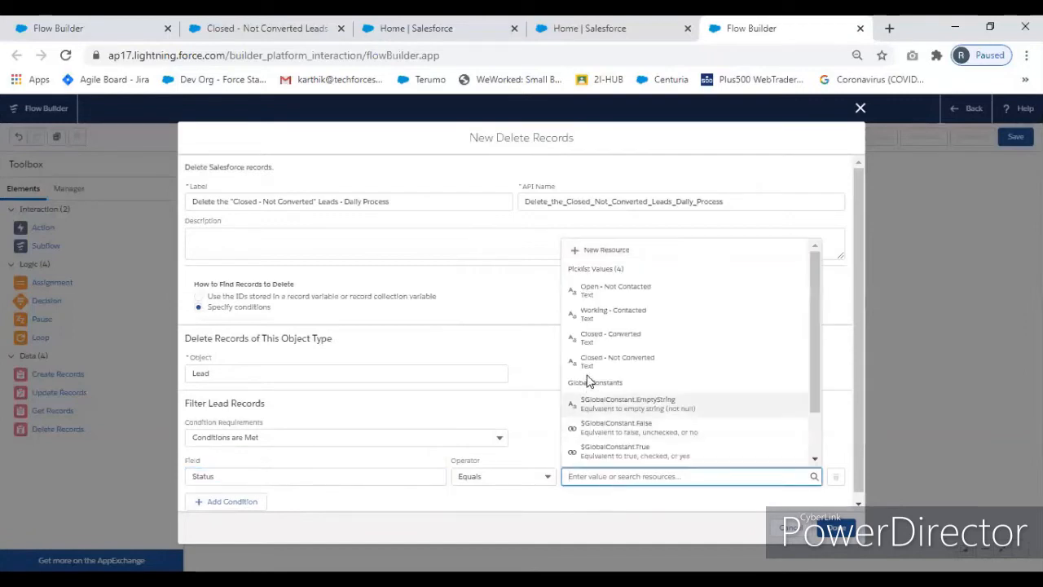
{"action": "left_click", "coordinate": [654, 365]}
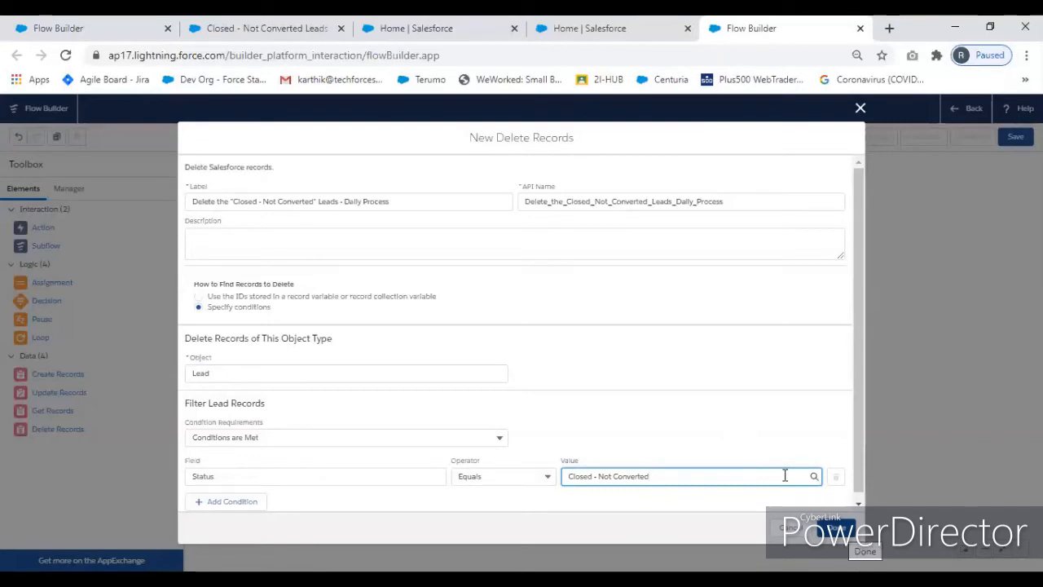
{"action": "left_click", "coordinate": [840, 528]}
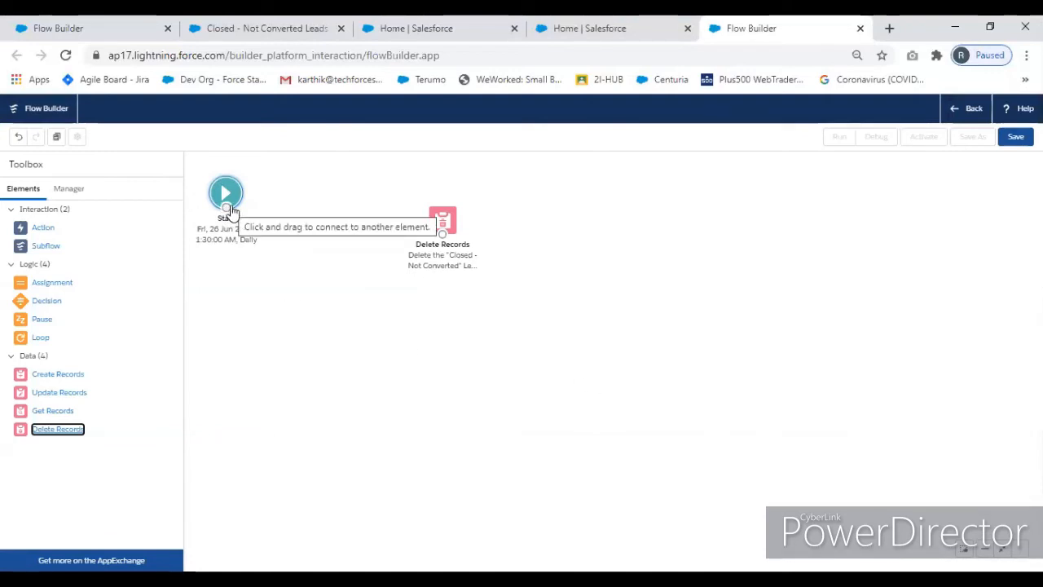
{"action": "double_click", "coordinate": [229, 199]}
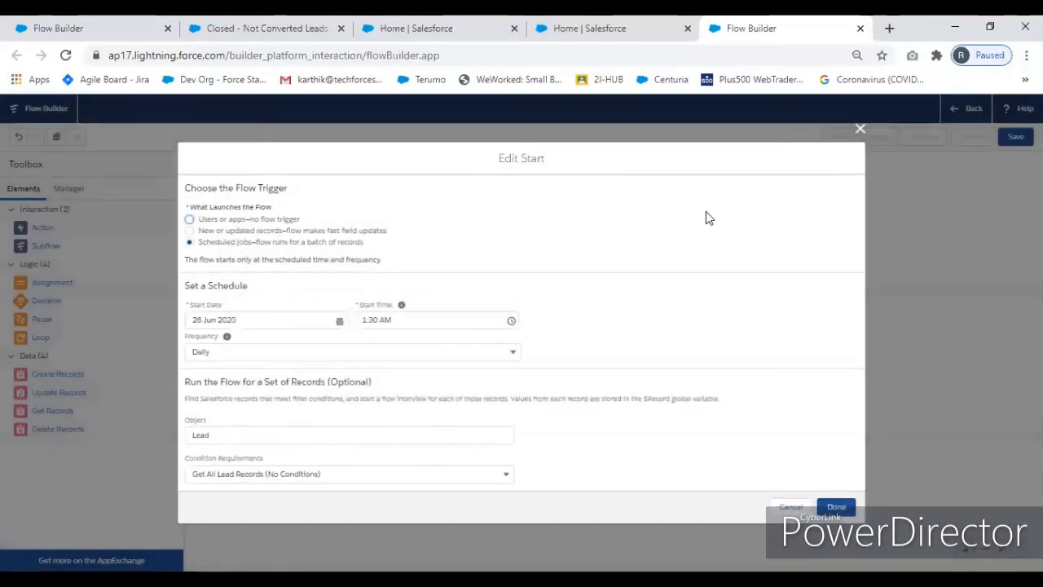
{"action": "left_click", "coordinate": [860, 129]}
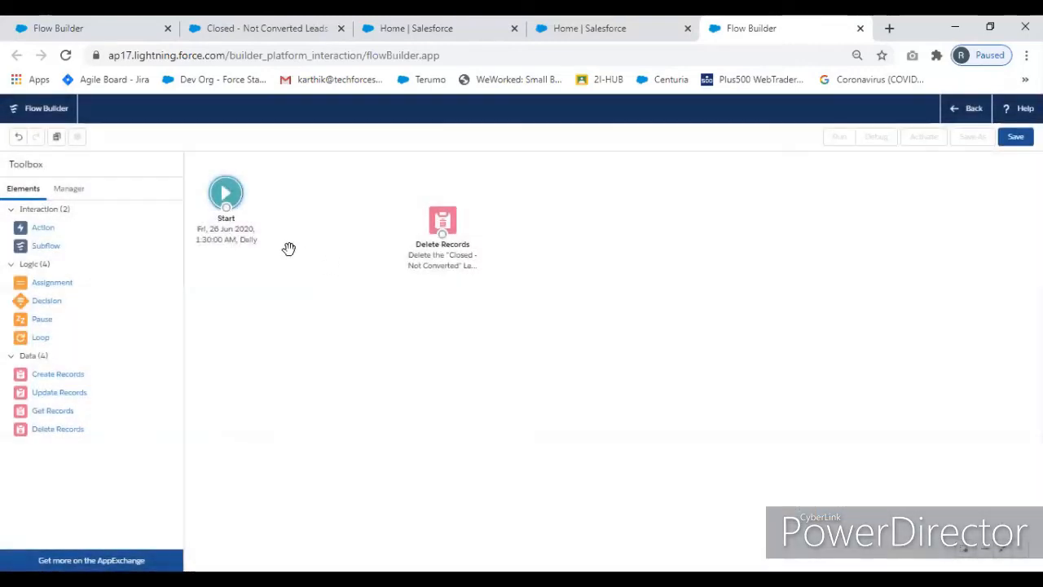
{"action": "double_click", "coordinate": [233, 199]}
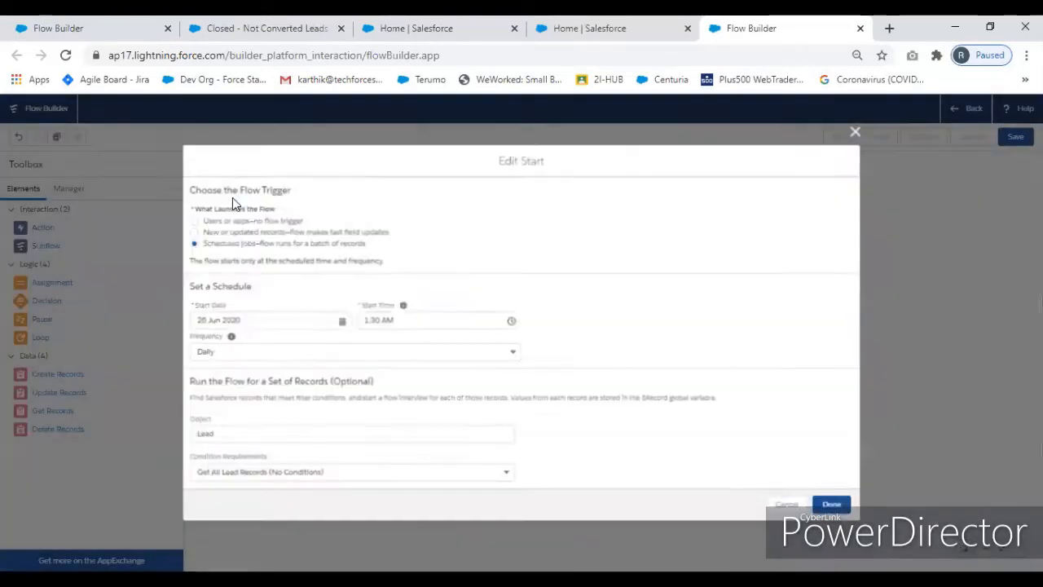
{"action": "left_click", "coordinate": [860, 129]}
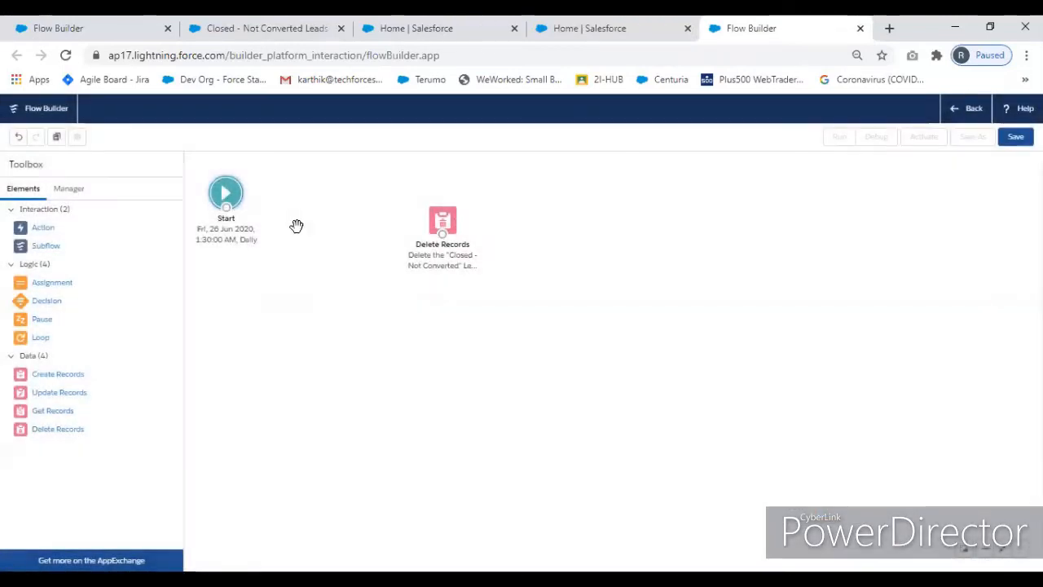
- Connect Start to the Delete Records element and try to save the flow with the label Daily Lead clean-up process
{"action": "left_click_drag", "start_coordinate": [226, 213], "coordinate": [432, 238]}
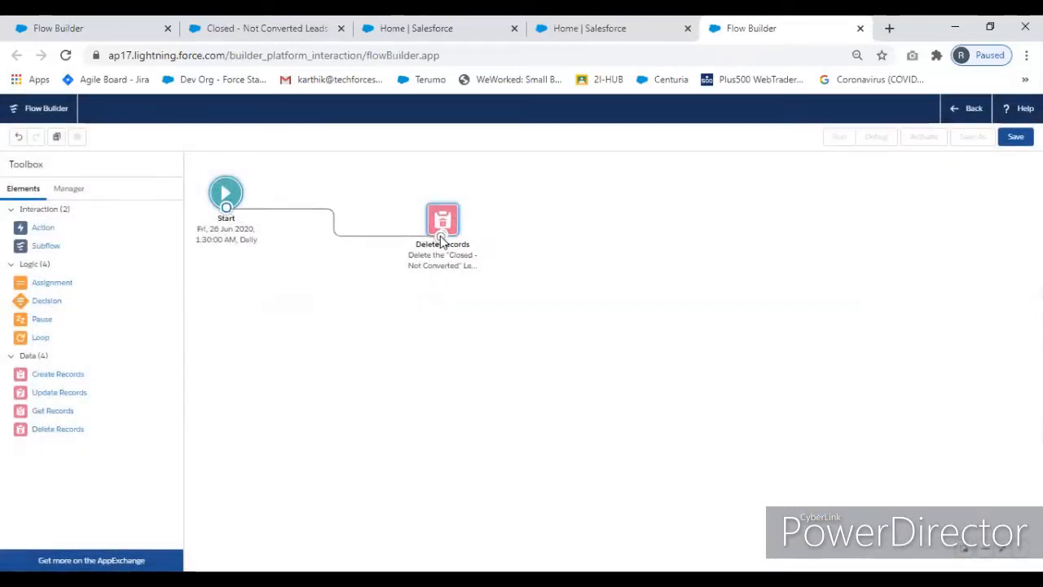
{"action": "left_click", "coordinate": [1016, 137]}
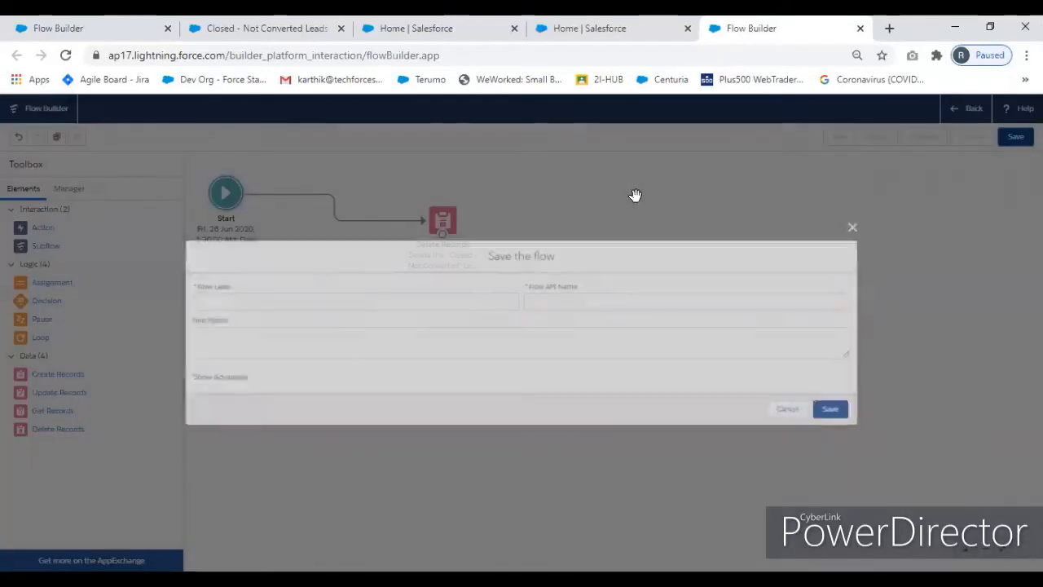
{"action": "key", "text": "alt+Tab"}
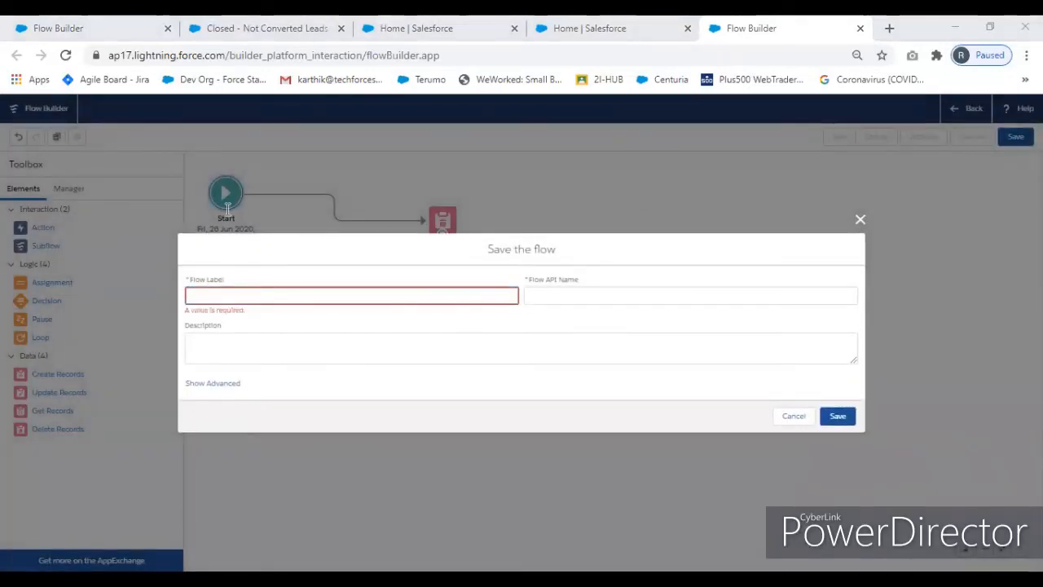
{"action": "left_click", "coordinate": [487, 291]}
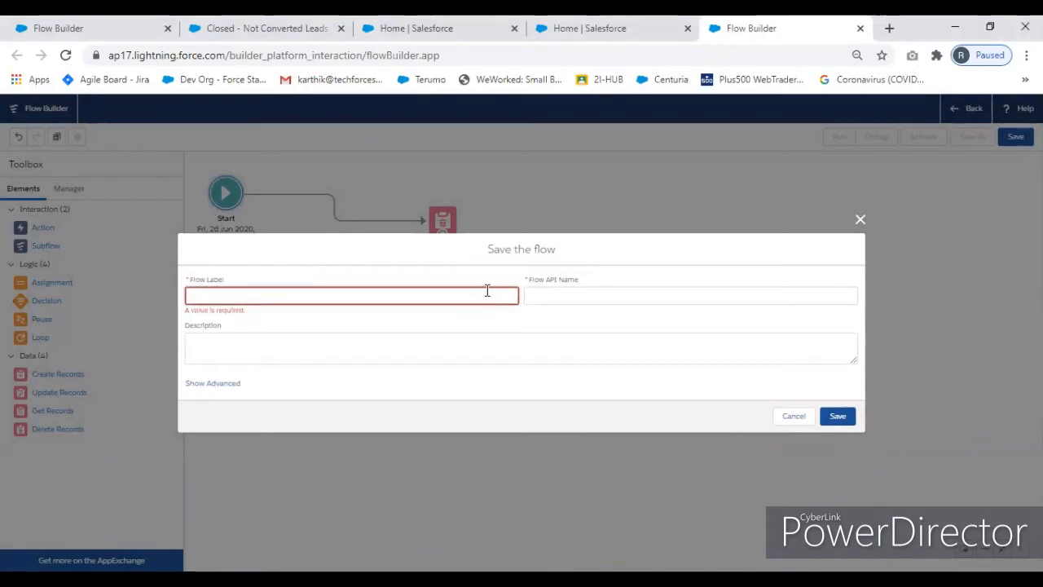
{"action": "type", "text": "Daily Lead clean-up process"}
{"action": "left_click", "coordinate": [608, 298]}
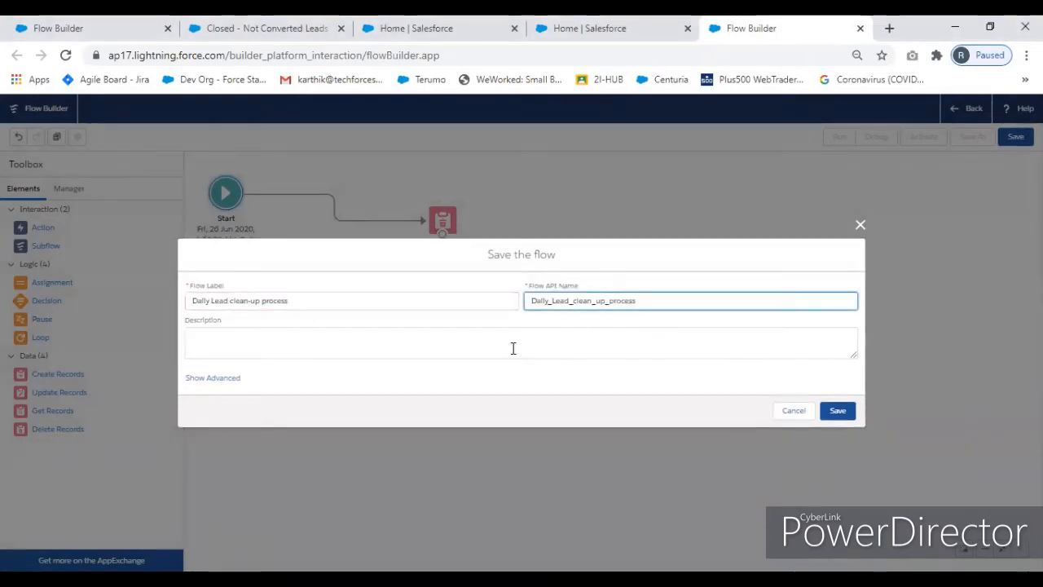
{"action": "key", "text": "Return"}
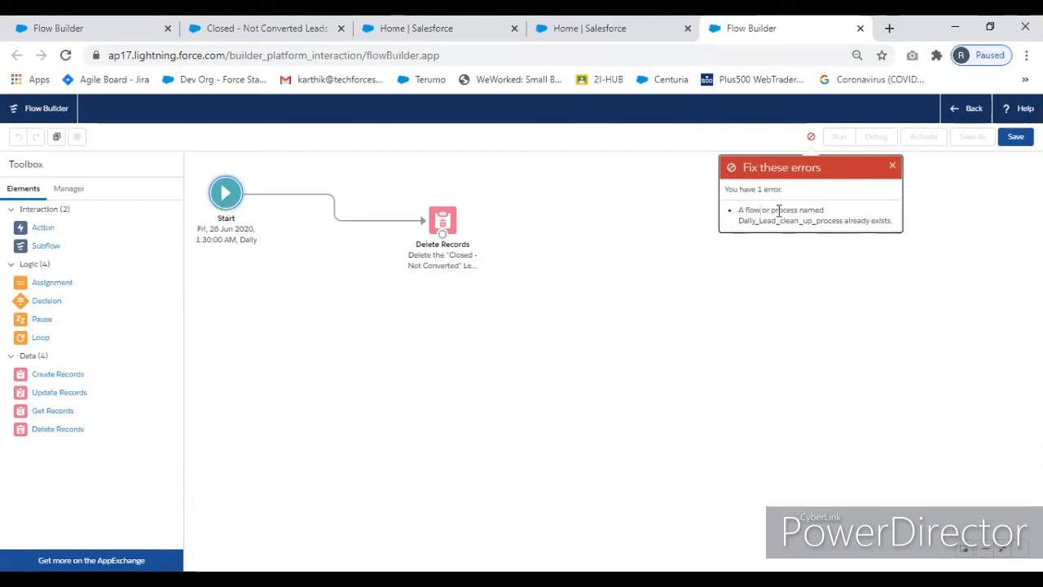
- Save the flow with the label Daily Lead clean-up process - Force Stacks and a new API name replacing the duplicate one
{"action": "left_click", "coordinate": [1016, 136]}
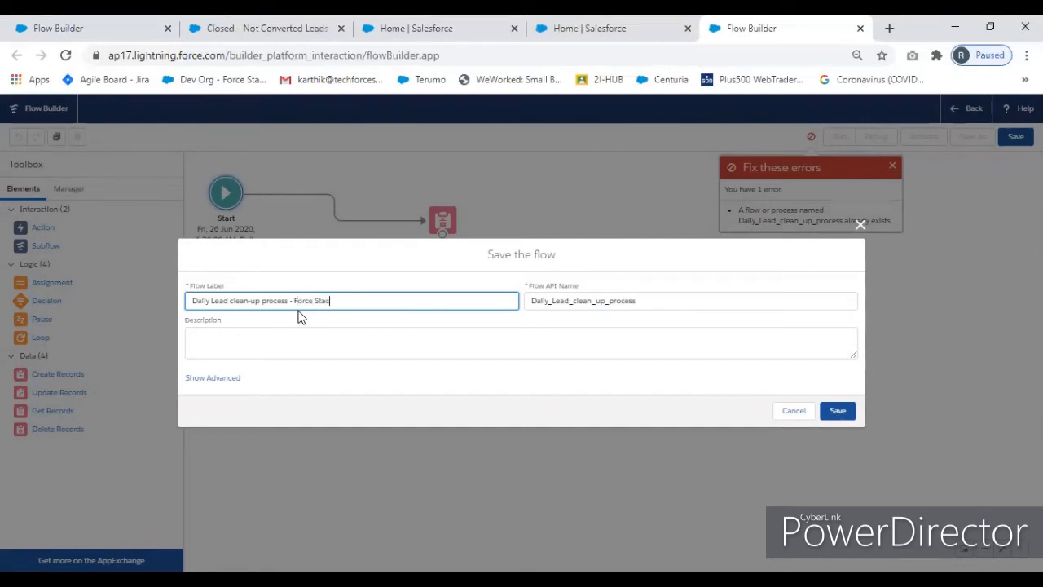
{"action": "key", "text": "Tab"}
{"action": "key", "text": "BackSpace"}
{"action": "left_click", "coordinate": [450, 300]}
{"action": "left_click", "coordinate": [476, 345]}
{"action": "left_click", "coordinate": [838, 410]}
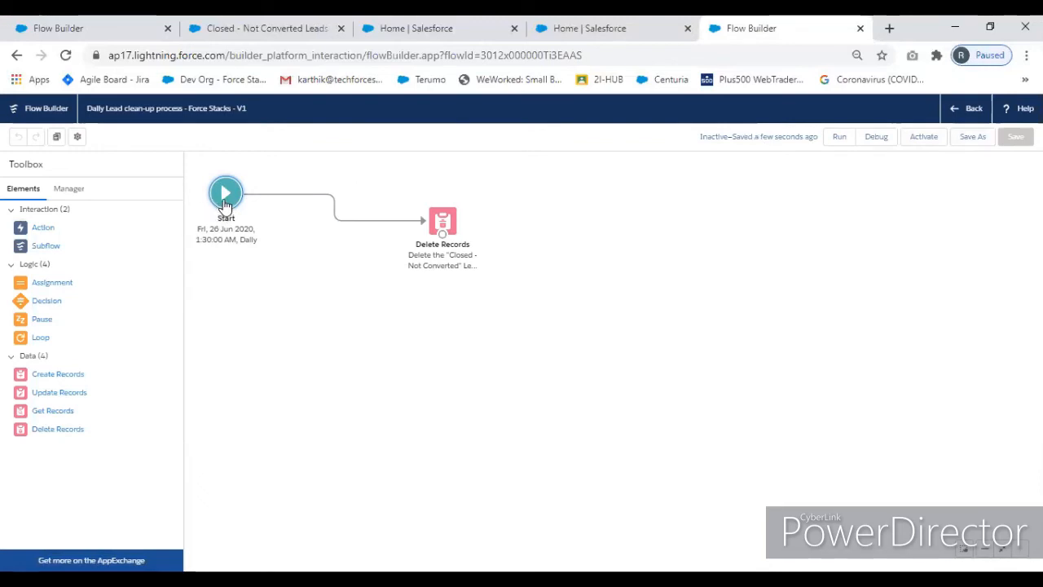
- Set the start time in the flow's daily schedule to 1:21 AM and finish the Start settings
{"action": "double_click", "coordinate": [225, 201]}
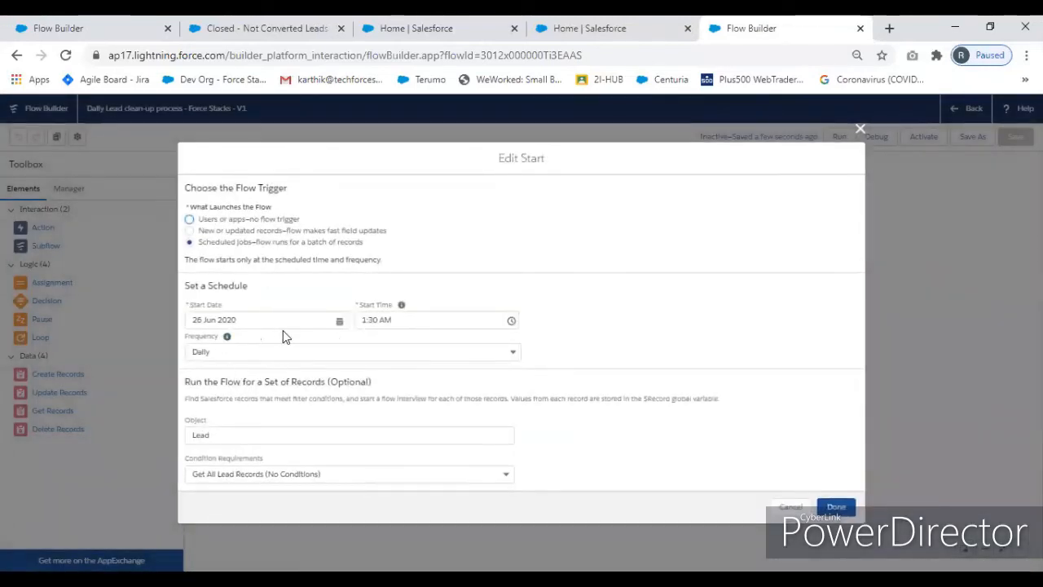
{"action": "left_click", "coordinate": [391, 320]}
{"action": "scroll", "coordinate": [392, 420], "scroll_direction": "down", "scroll_amount": 1}
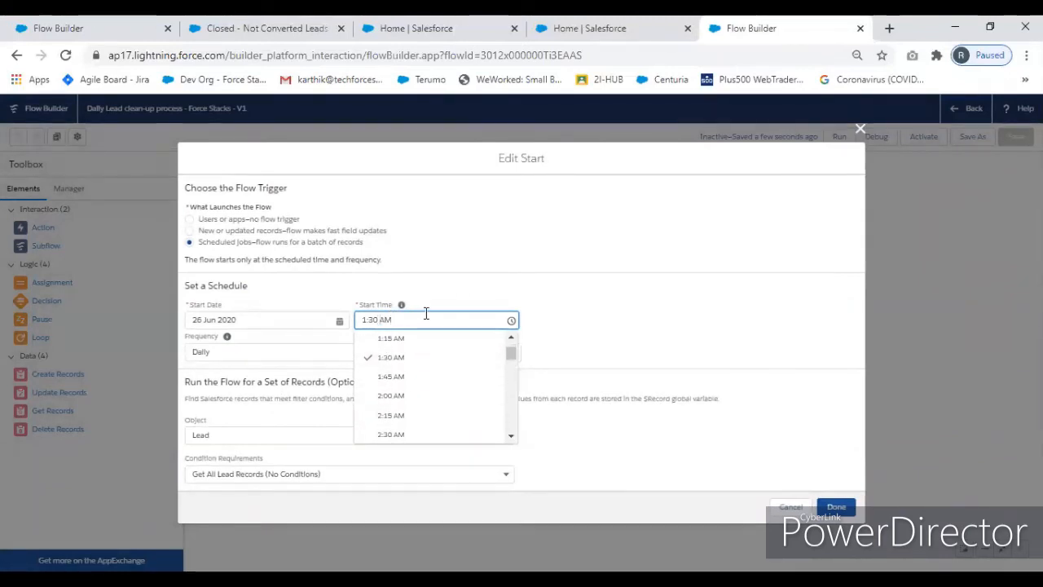
{"action": "key", "text": "BackSpace"}
{"action": "key", "text": "BackSpace"}
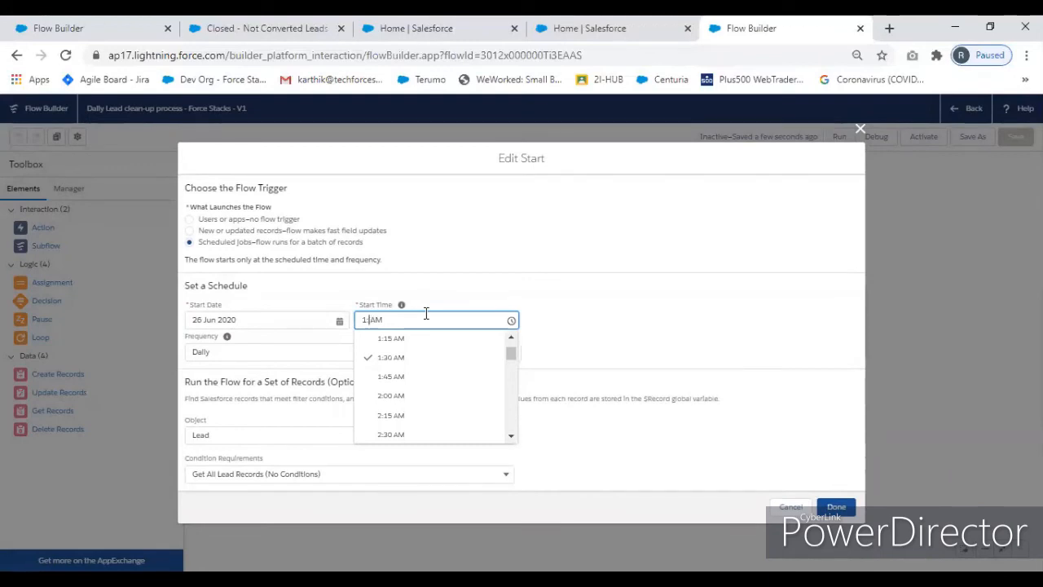
{"action": "type", "text": "21"}
{"action": "left_click", "coordinate": [591, 445]}
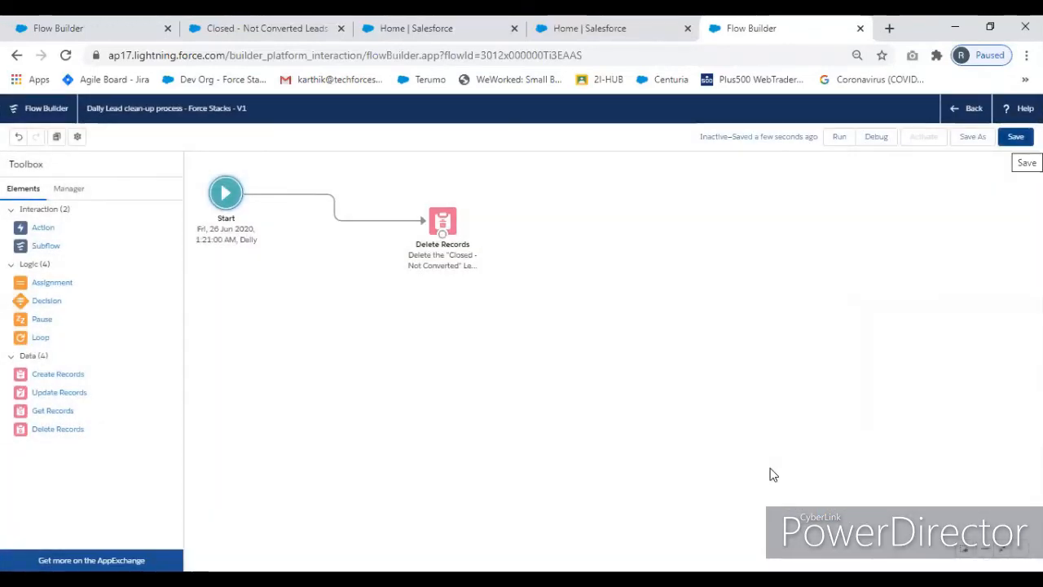
- Save the rescheduled flow and activate it
{"action": "left_click", "coordinate": [1016, 136]}
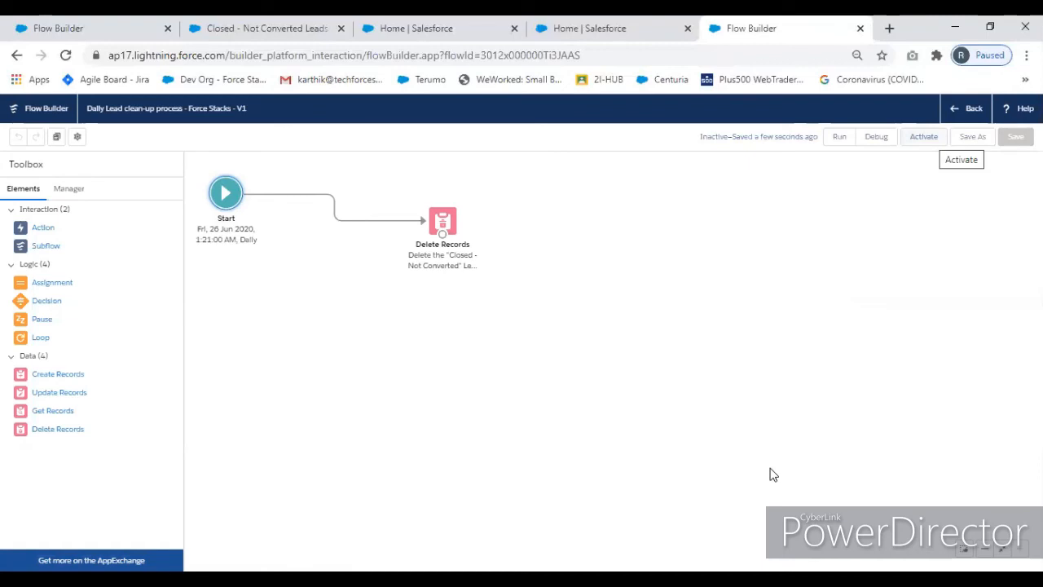
{"action": "key", "text": "Return"}
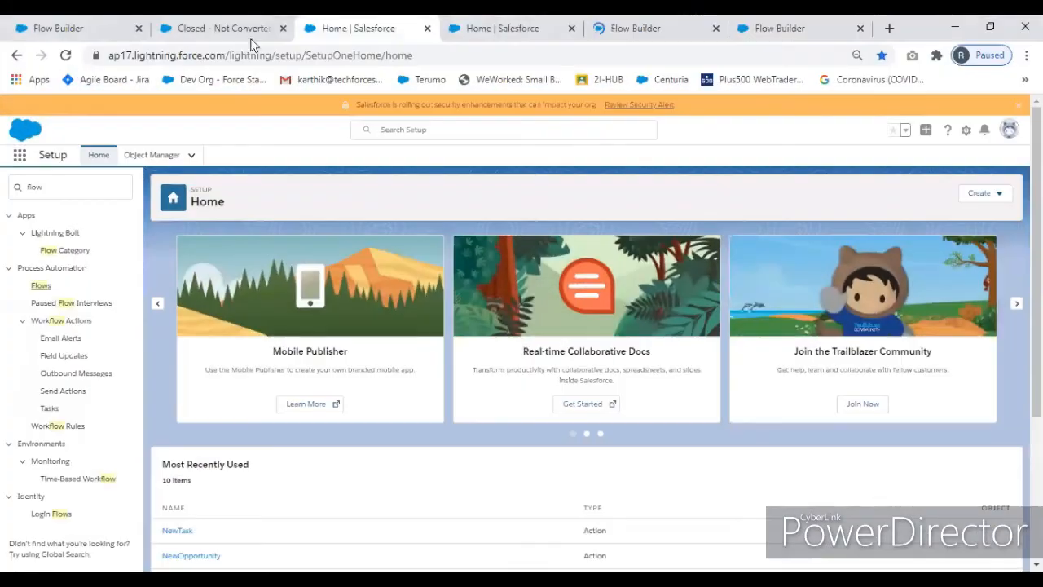
- Switch to the Closed - Not Converted Leads list view and reload it to check the leads
{"action": "left_click", "coordinate": [231, 28]}
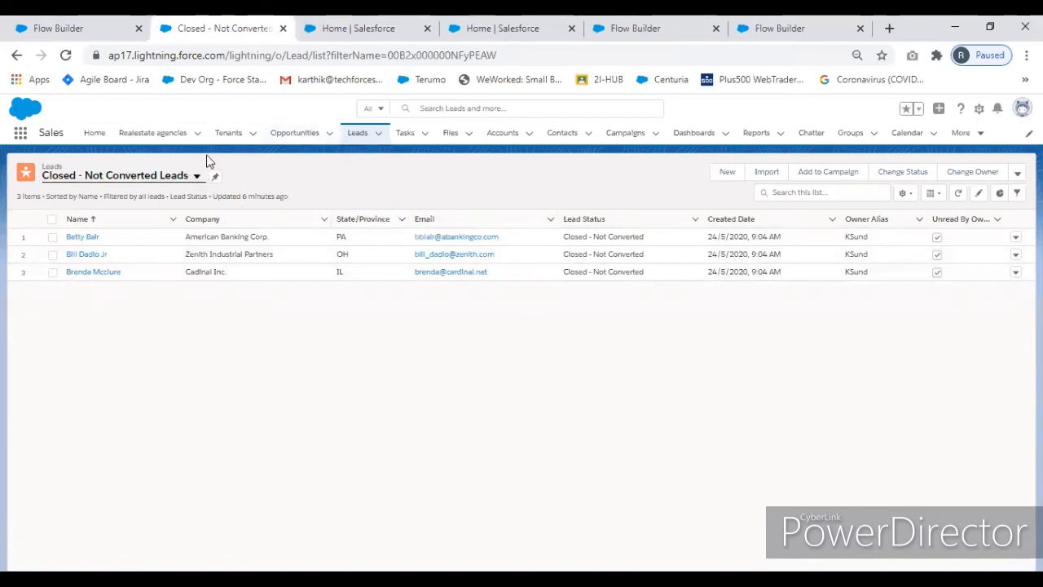
{"action": "left_click", "coordinate": [65, 55]}
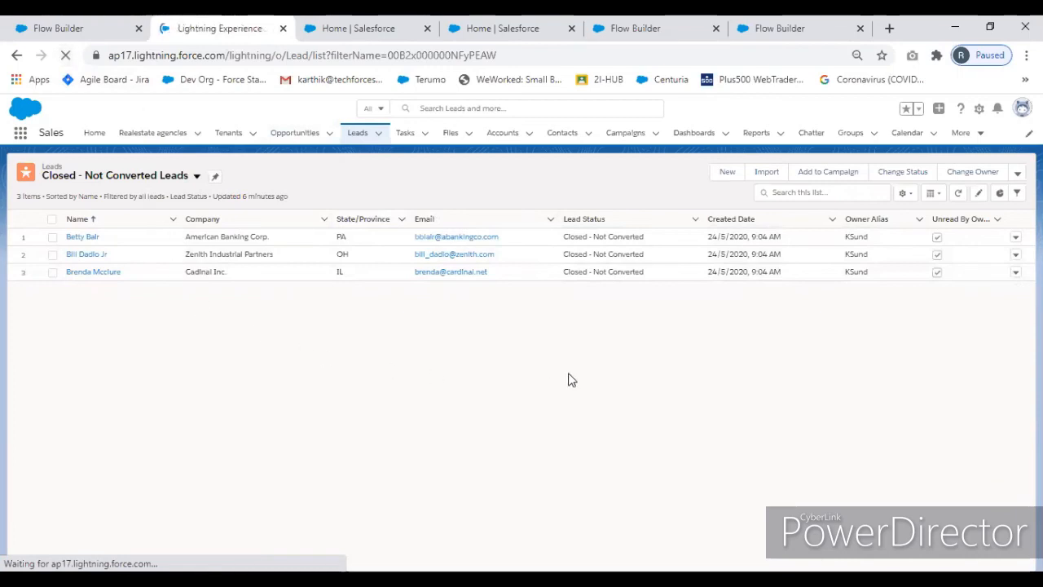